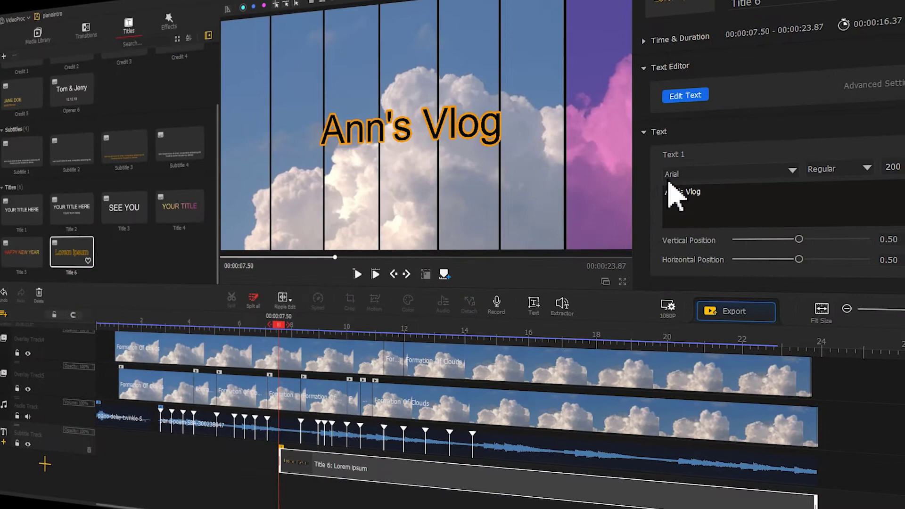
Switch the Ann's Vlog title to Segoe Script at size 230 and open Edit Text.
left_click(669, 176)
scroll(690, 330, "down", 5)
scroll(716, 353, "down", 4)
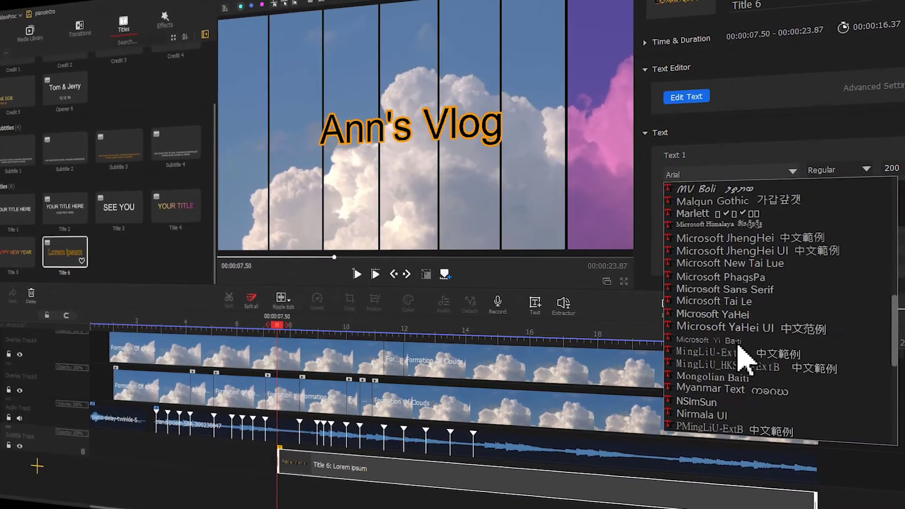
scroll(738, 346, "down", 3)
scroll(745, 348, "down", 1)
left_click(744, 326)
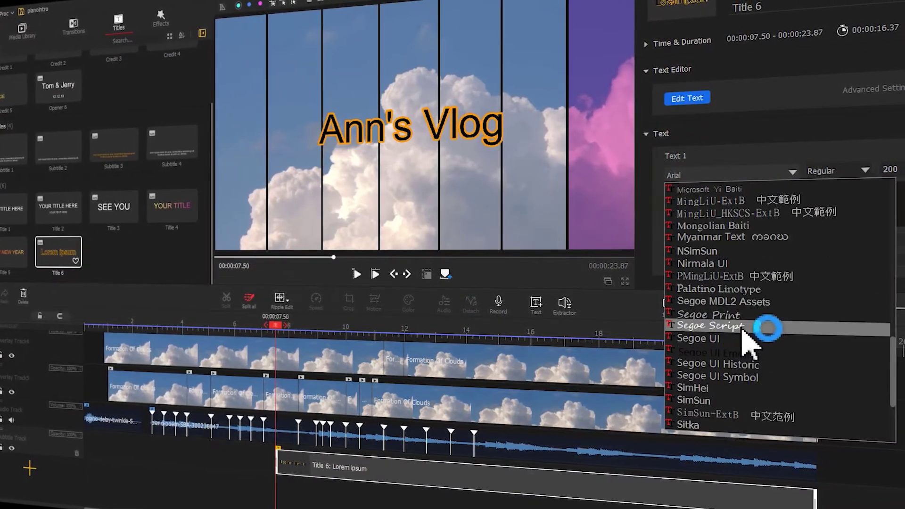
left_click(743, 326)
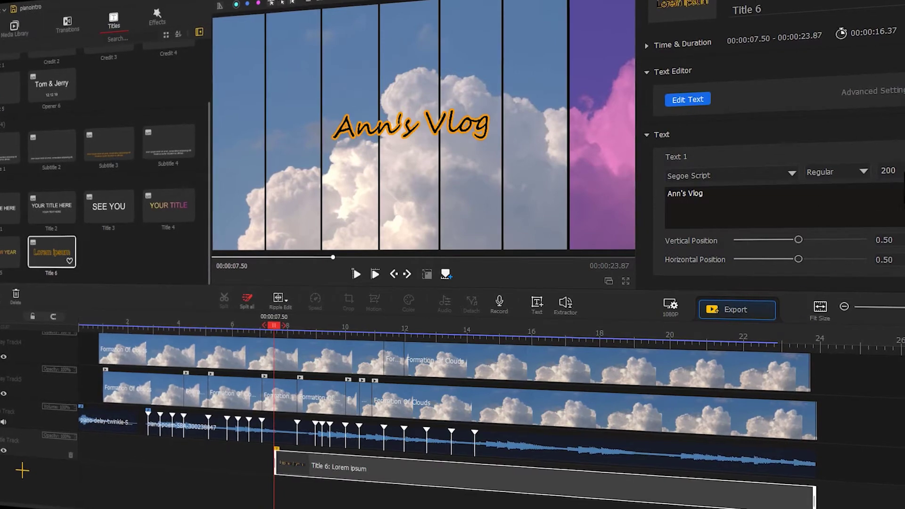
double_click(885, 171)
type("230")
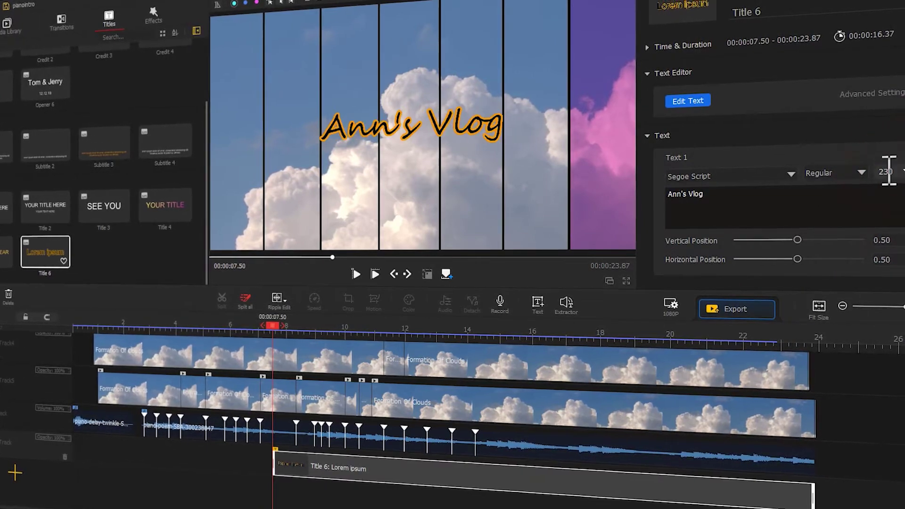
left_click(697, 102)
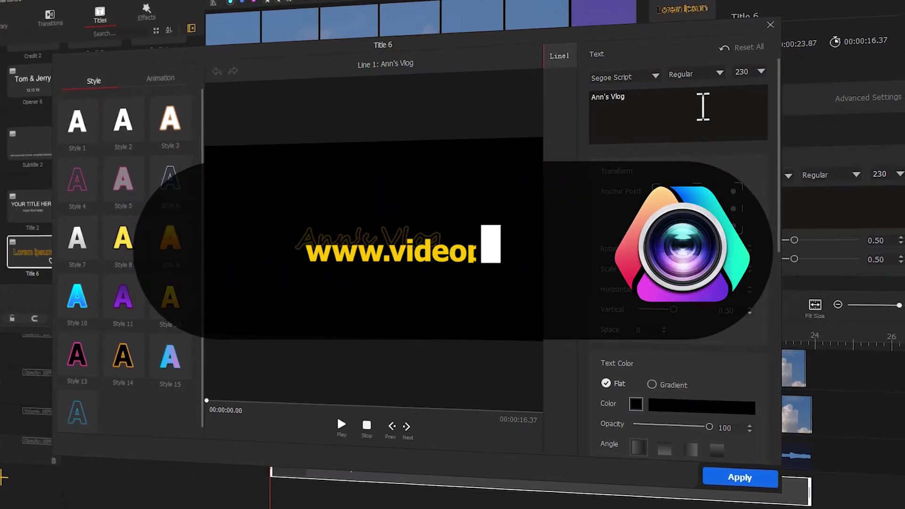
Browse the title's animation presets in the Edit Text dialog before closing the app.
left_click(157, 80)
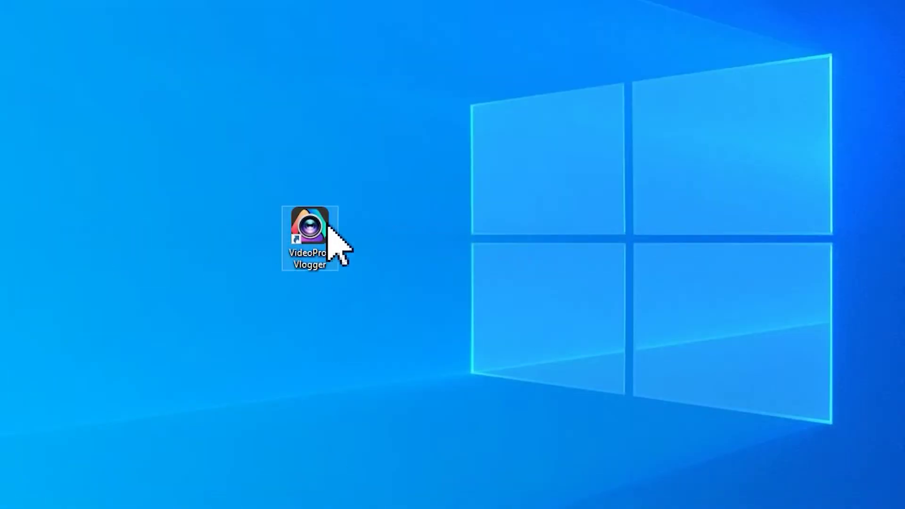
Launch VideoProc Vlogger from the desktop and create the new project 'piano intro'.
double_click(328, 225)
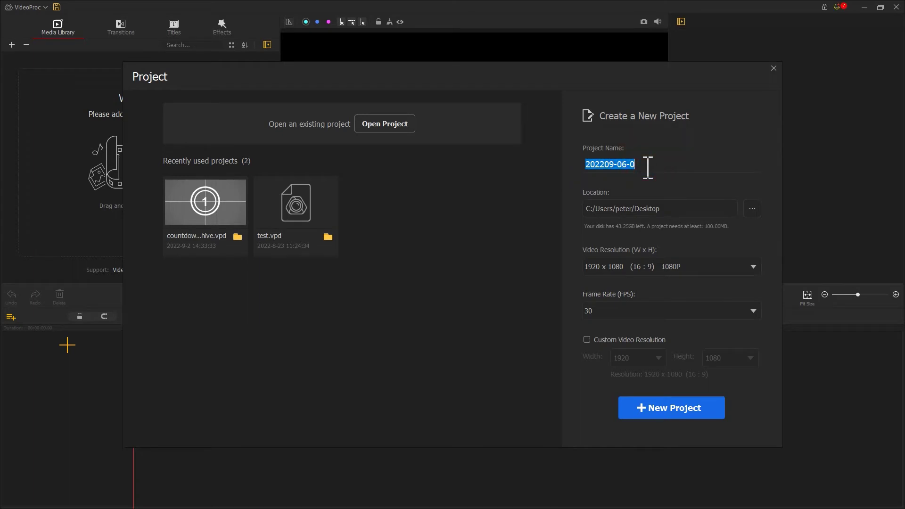
type("piano intro")
left_click(659, 410)
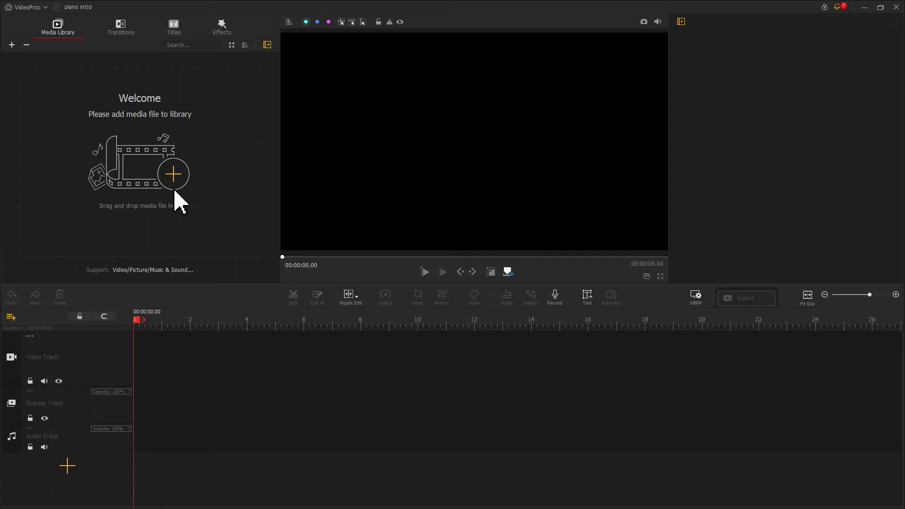
Import video.mp4 and music.mp3, placing the video on Video Track and music on Audio Track.
left_click(174, 191)
left_click_drag(118, 90, 112, 69)
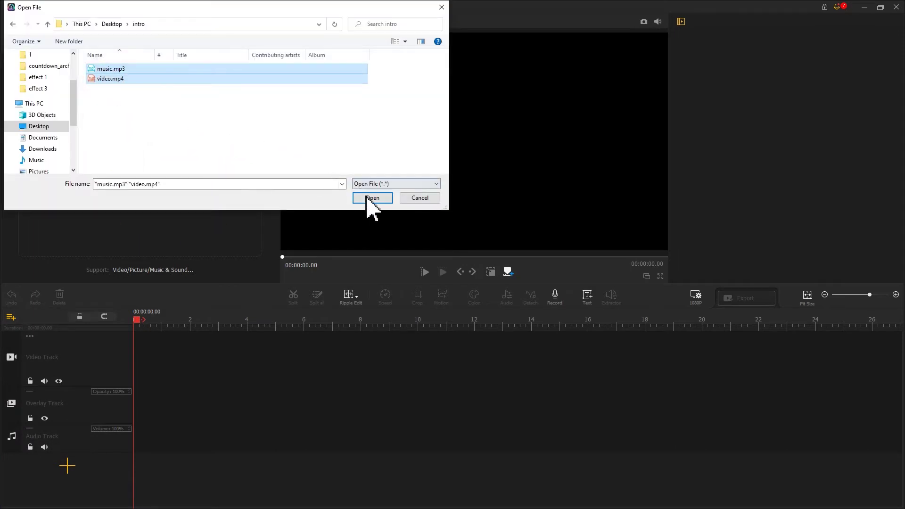
left_click(367, 198)
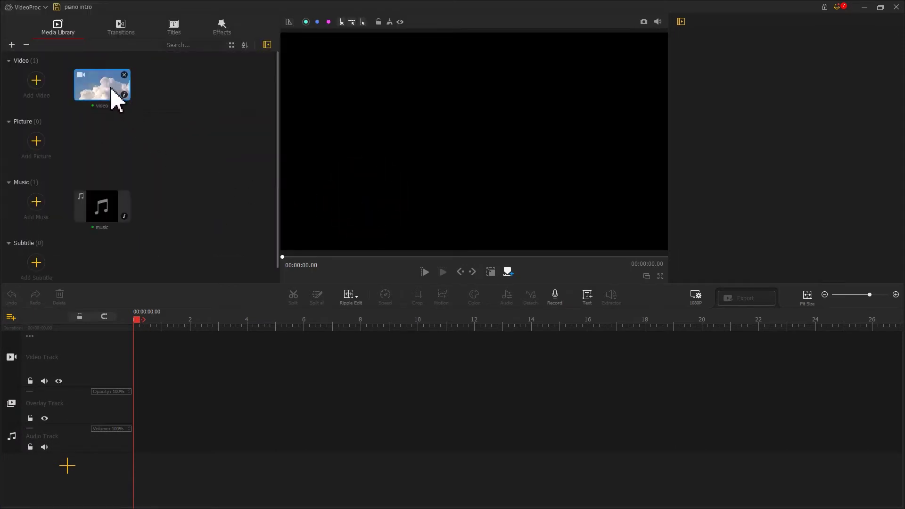
left_click_drag(112, 89, 136, 353)
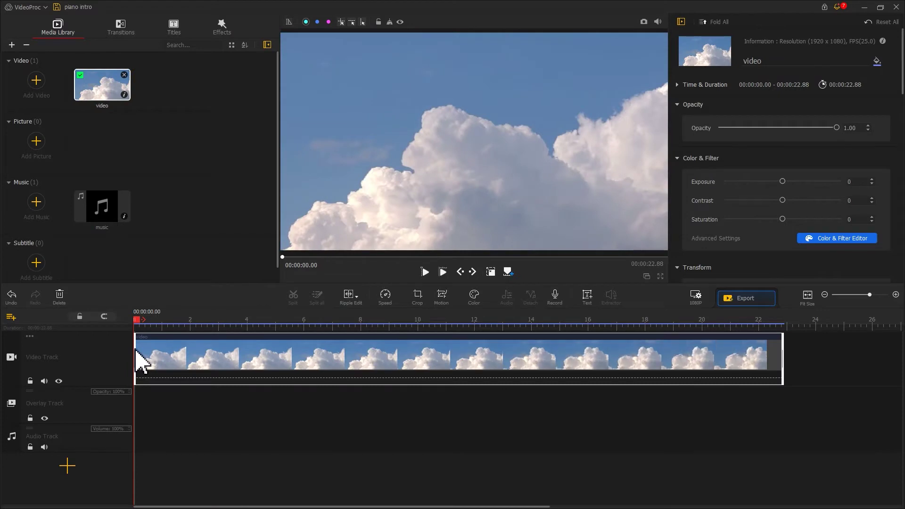
left_click_drag(118, 218, 136, 435)
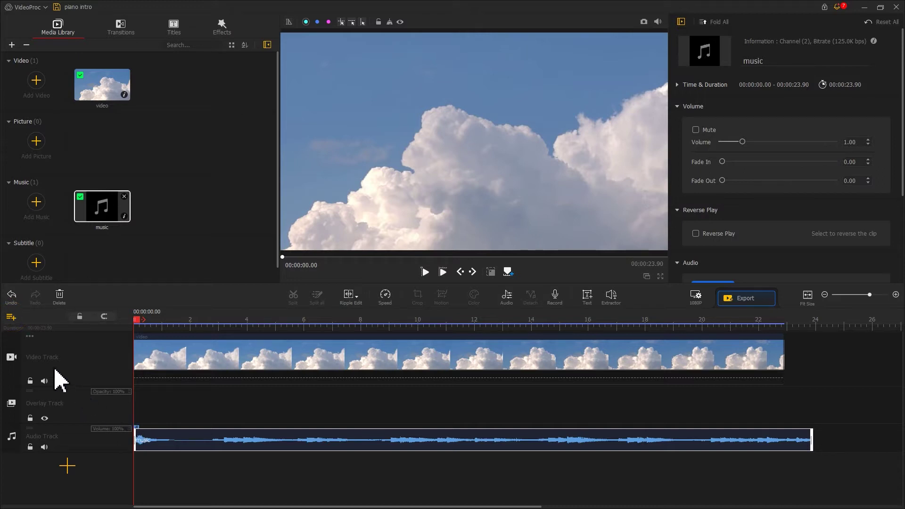
Add several new overlay tracks to the timeline.
left_click(10, 316)
left_click(21, 323)
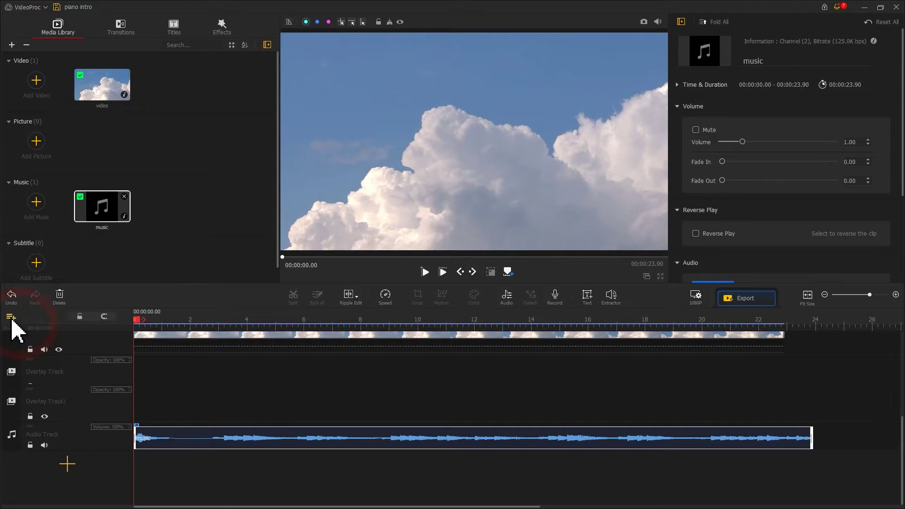
left_click(14, 323)
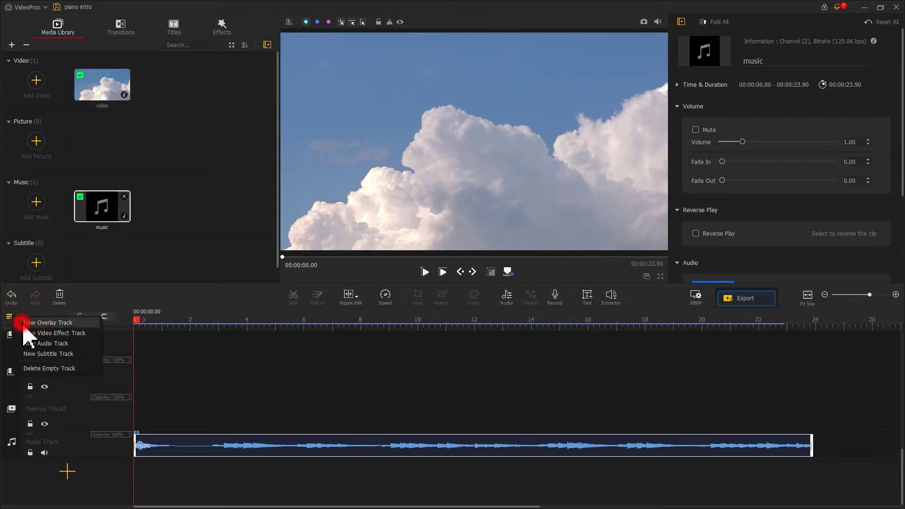
left_click(15, 323)
left_click(29, 324)
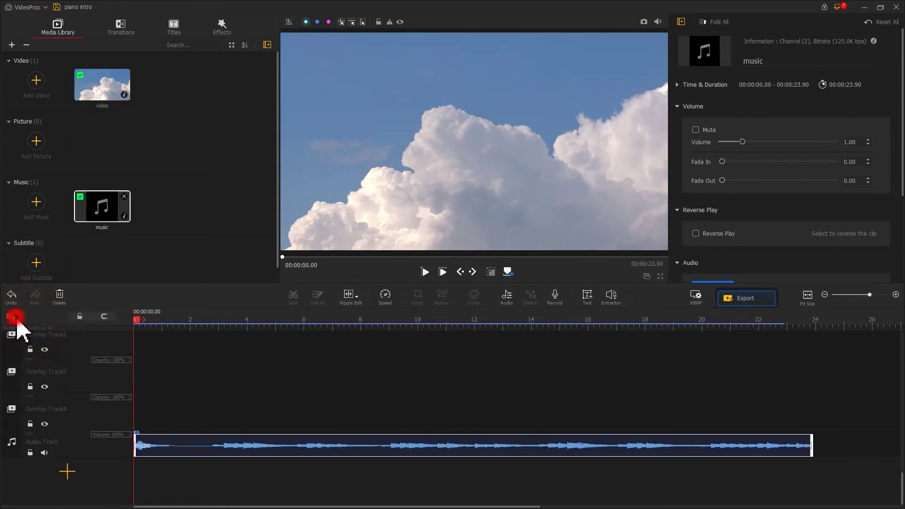
Copy the cloud video clip and paste it onto Overlay Track and Overlay Track1.
scroll(146, 389, "up", 4)
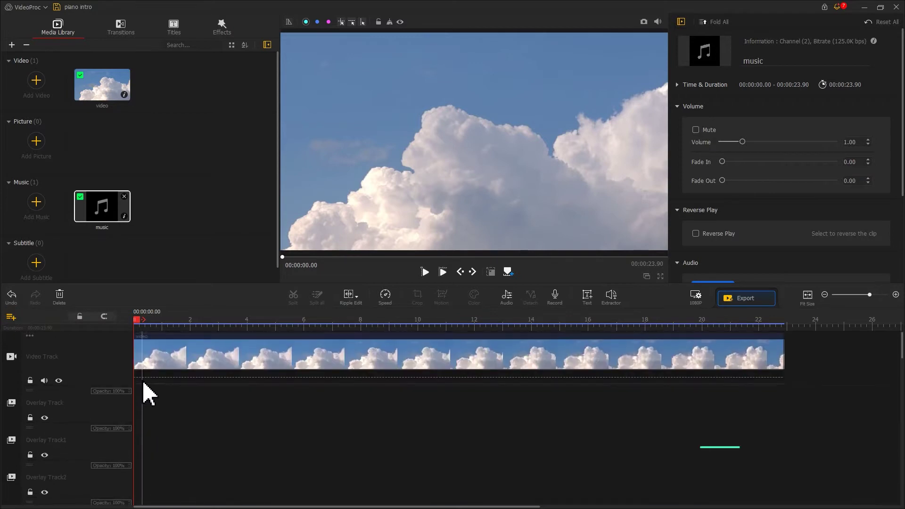
left_click(141, 358)
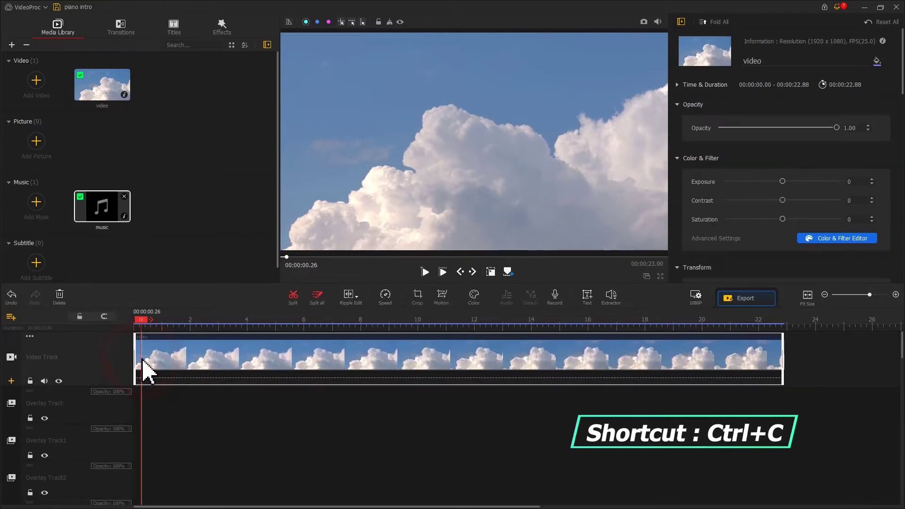
left_click_drag(142, 320, 120, 316)
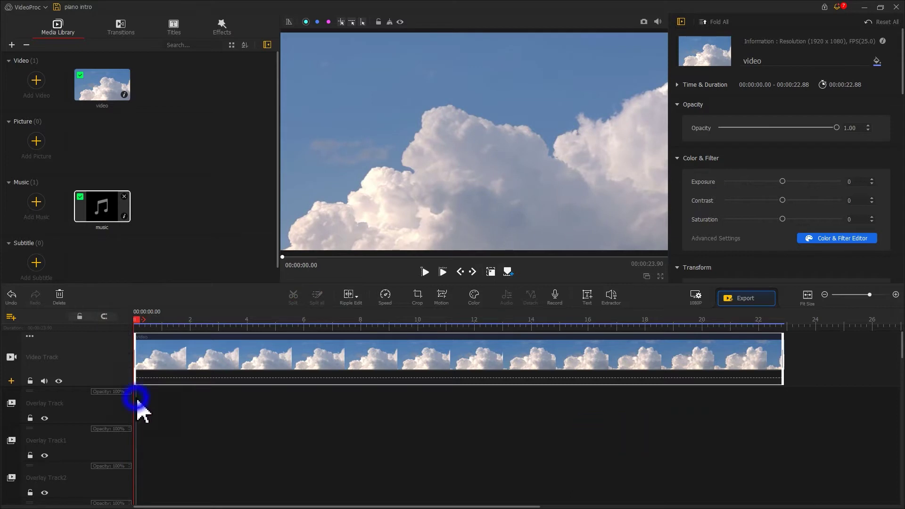
left_click(151, 418)
right_click(143, 435)
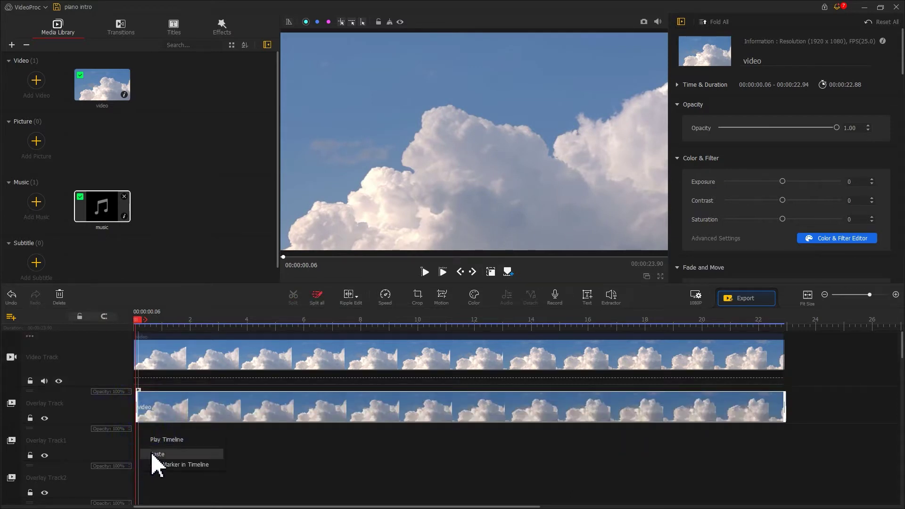
left_click(150, 452)
Paste further copies of the cloud clip onto Overlay Tracks 2 through 5.
scroll(151, 457, "down", 2)
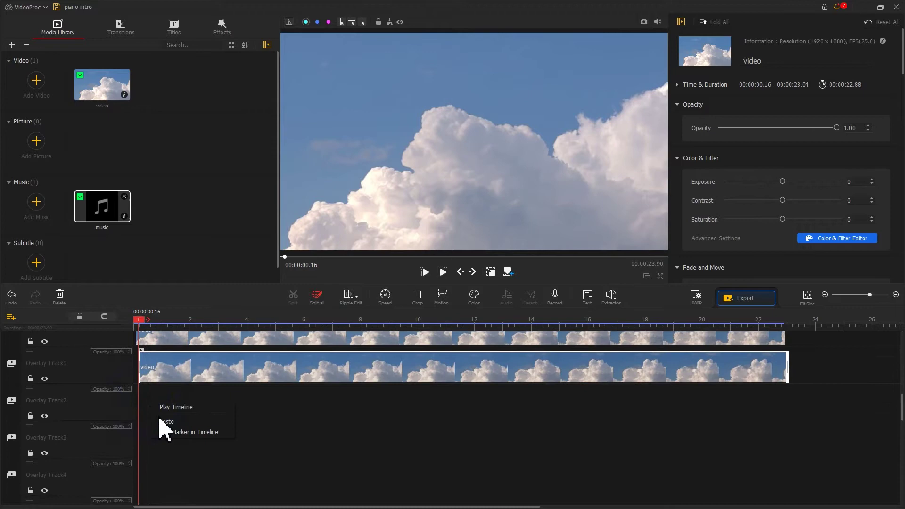
left_click(160, 420)
right_click(155, 449)
left_click(158, 452)
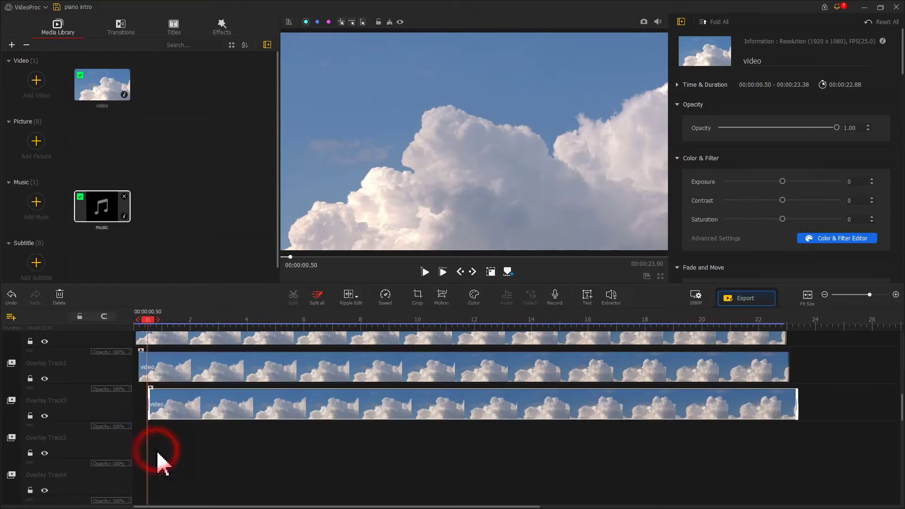
left_click(162, 485)
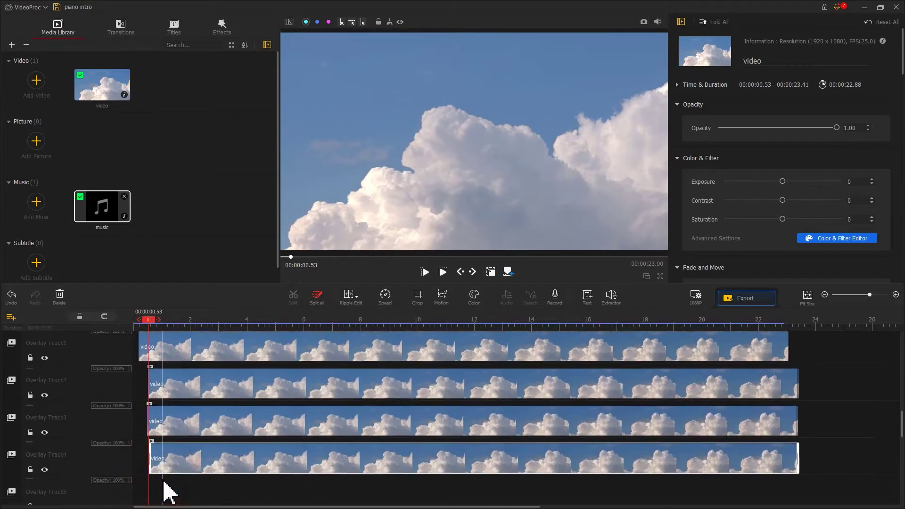
scroll(165, 471, "down", 2)
right_click(162, 436)
left_click(174, 453)
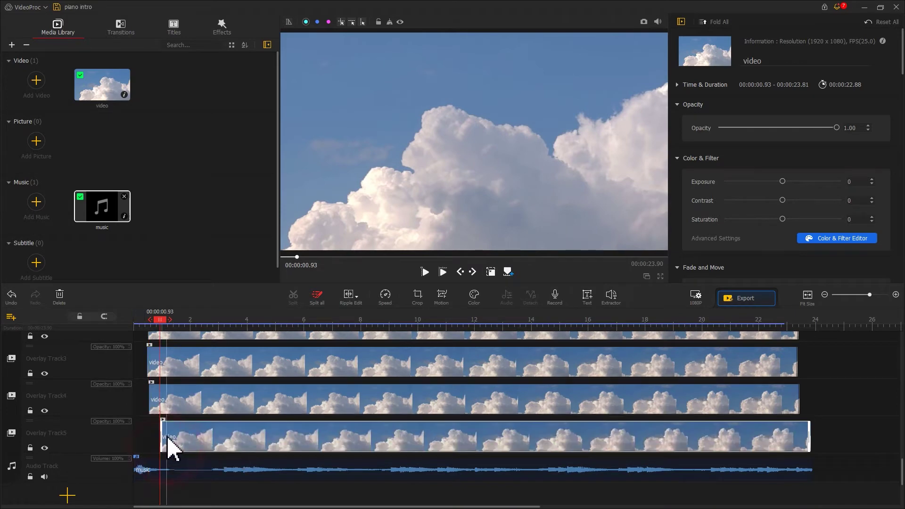
Trim the Overlay Track clip to start at the playhead at 00:00:00.16.
scroll(168, 448, "up", 5)
scroll(167, 429, "up", 5)
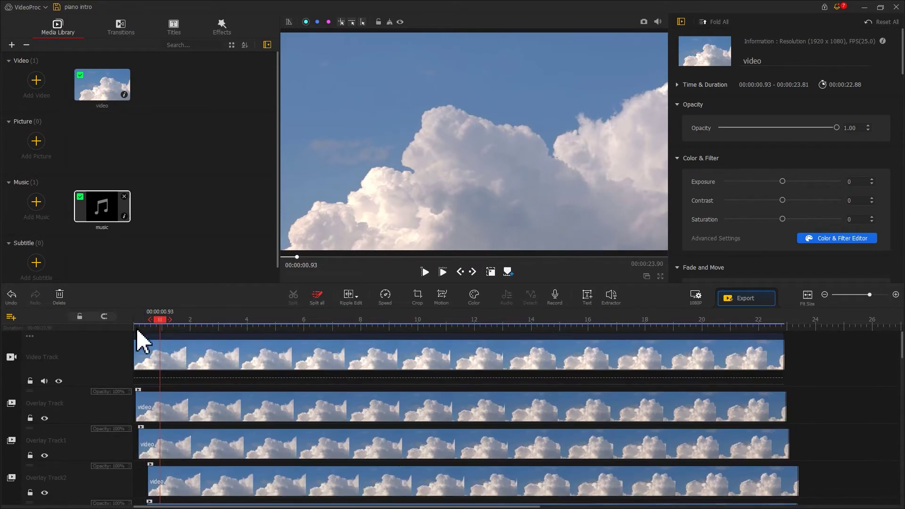
left_click_drag(139, 323, 197, 326)
left_click(163, 324)
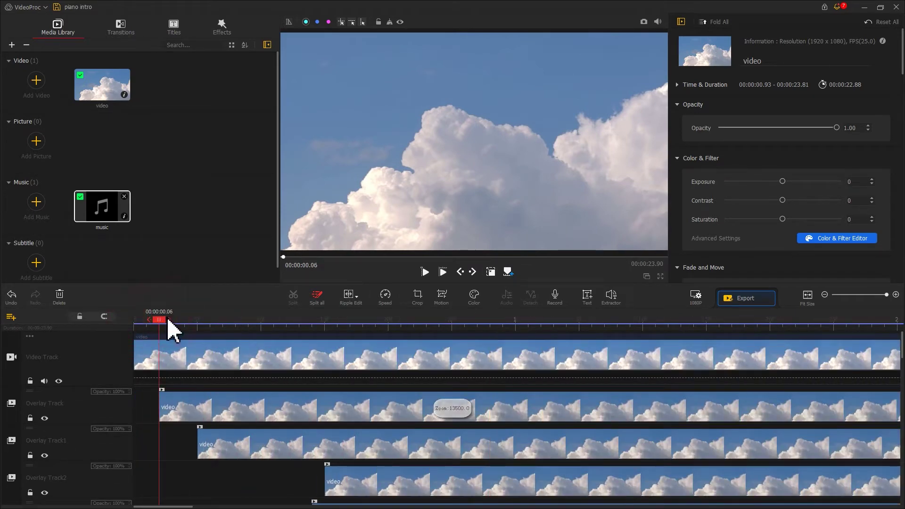
left_click_drag(262, 325, 202, 322)
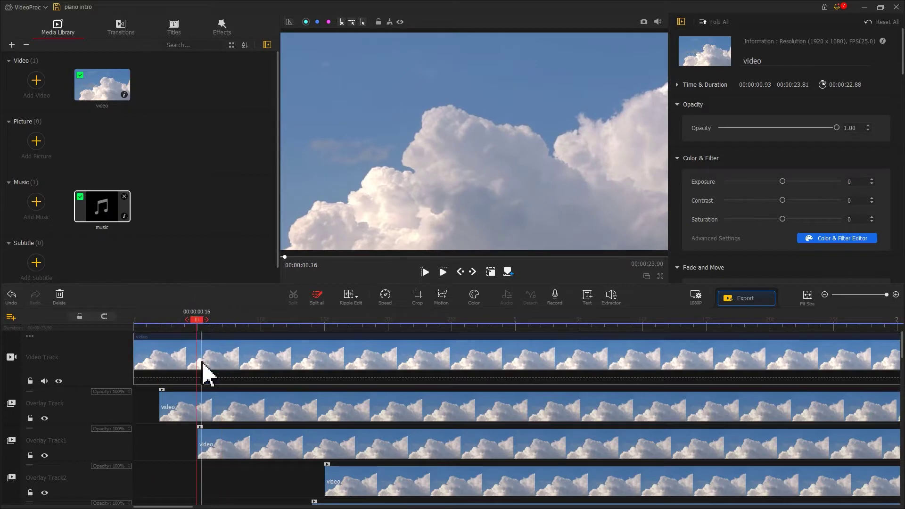
left_click_drag(160, 406, 197, 406)
Shift the lower overlay clips progressively later, forming a stepped cascade.
left_click_drag(239, 445, 304, 447)
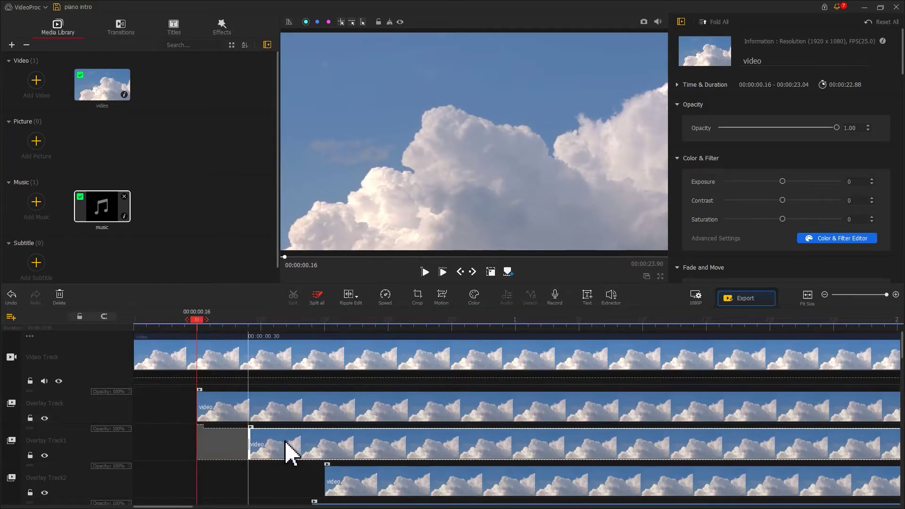
left_click_drag(353, 484, 490, 480)
scroll(490, 479, "down", 4)
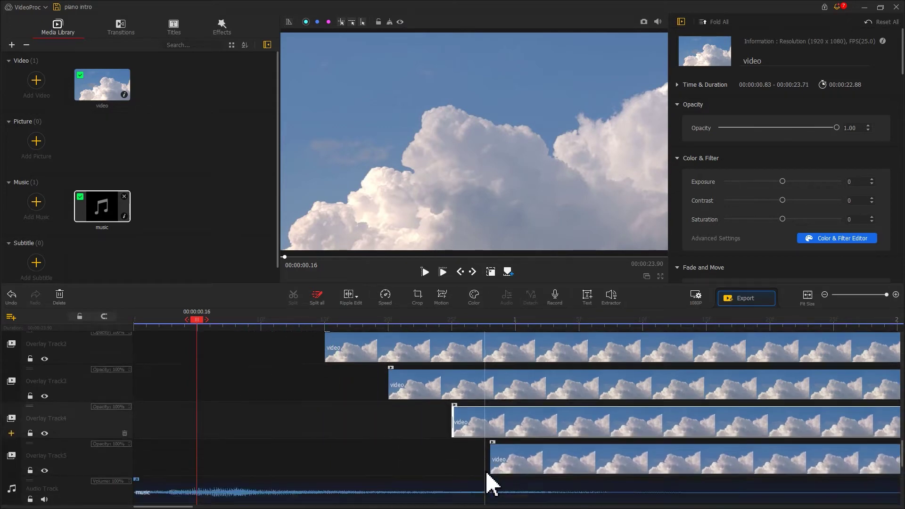
left_click_drag(508, 446, 530, 445)
scroll(531, 447, "up", 5)
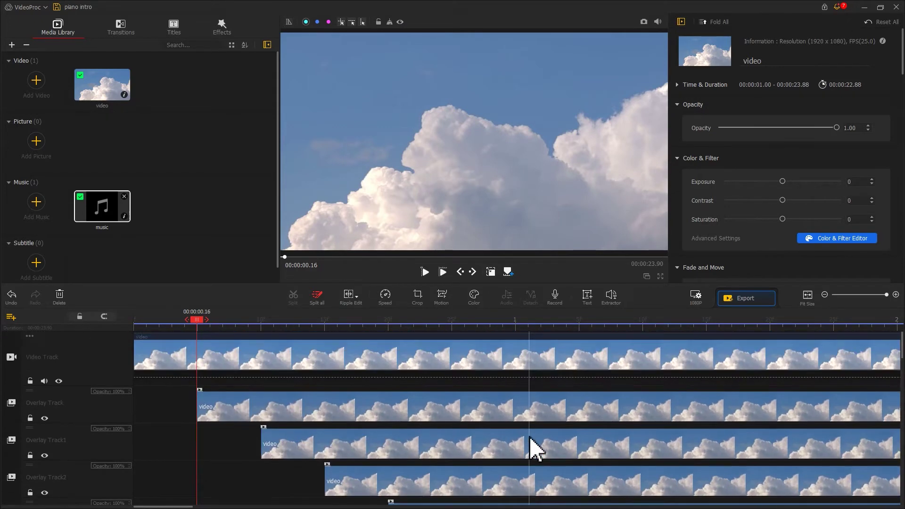
Crop the main Video Track clip to a 265-wide strip at the left edge (X 133).
left_click(202, 365)
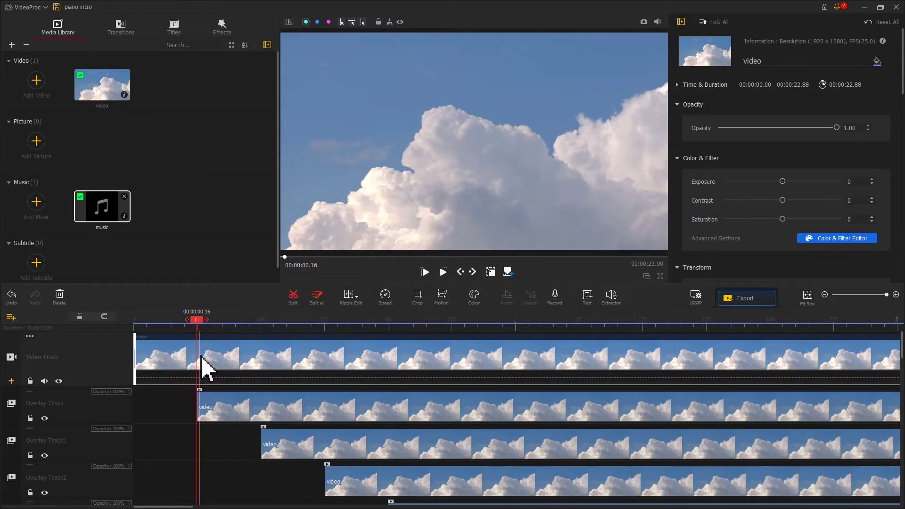
left_click(418, 298)
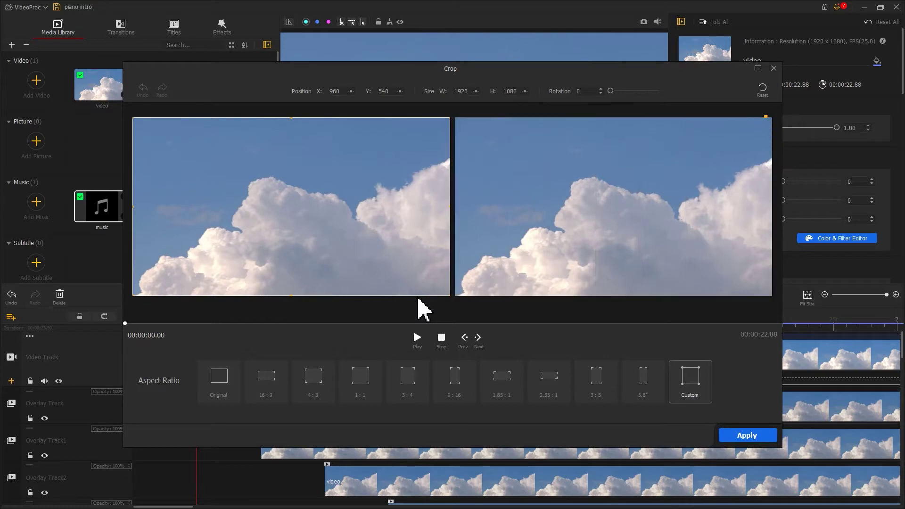
double_click(460, 91)
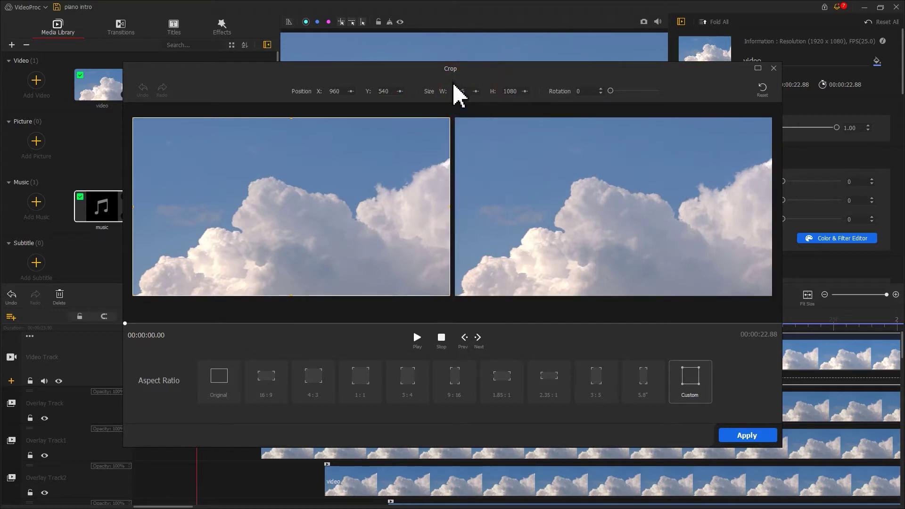
left_click(454, 85)
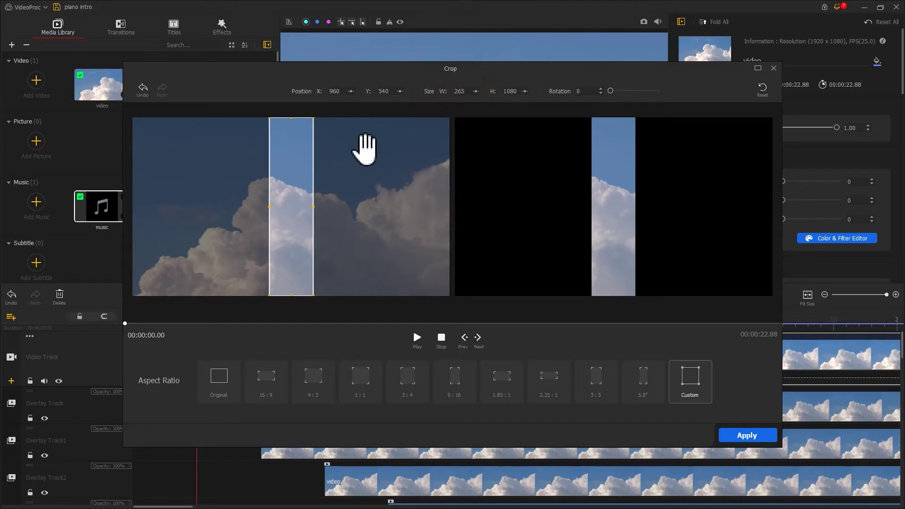
left_click_drag(289, 162, 155, 164)
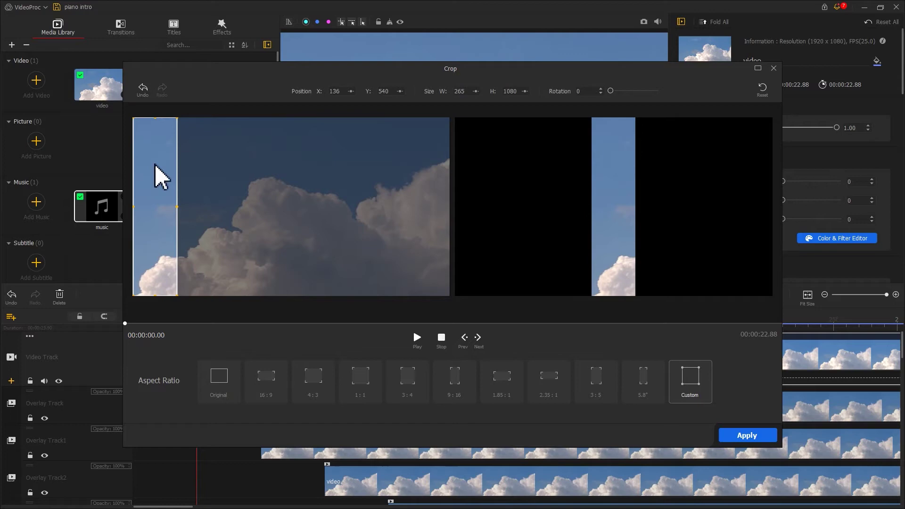
left_click(737, 437)
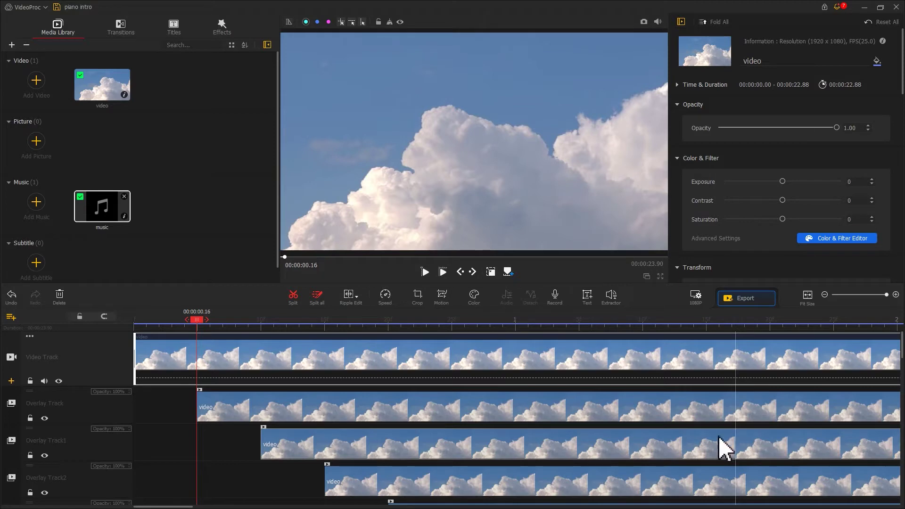
Crop the Overlay Track clip to a 265-wide full-height strip left of centre.
left_click(235, 411)
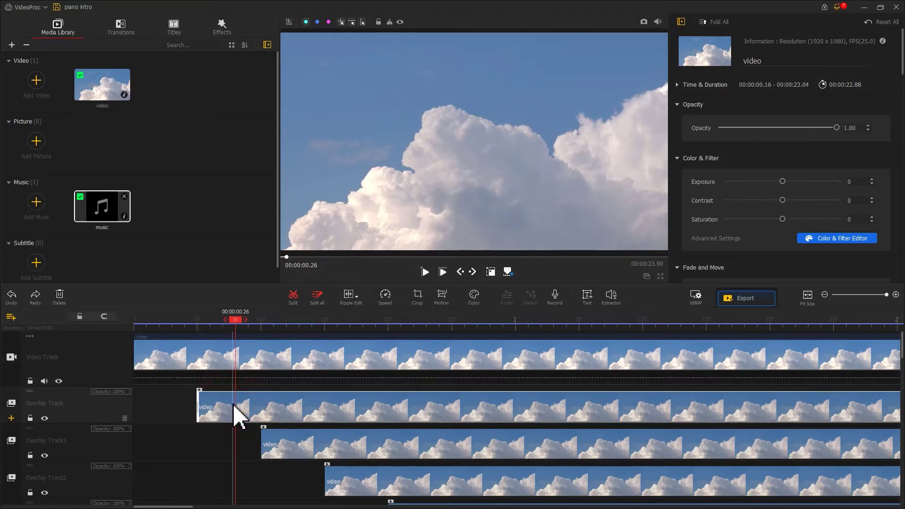
left_click(420, 300)
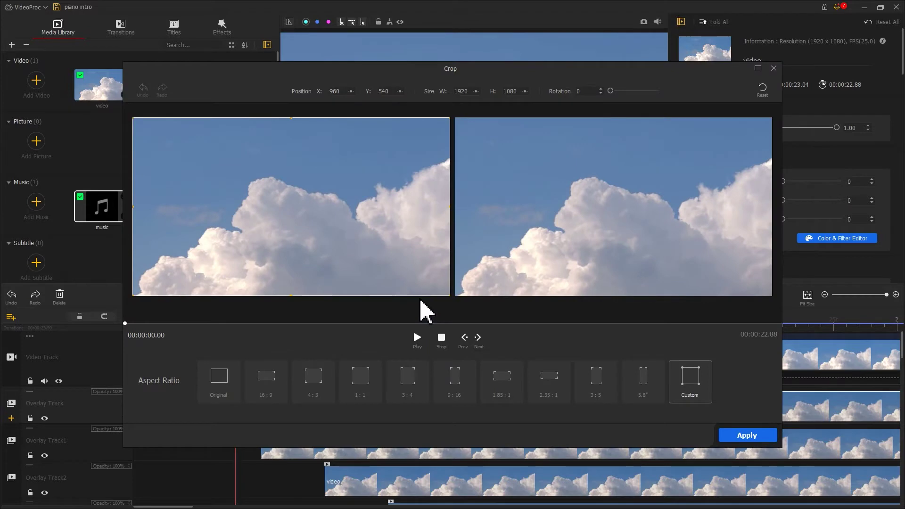
left_click(463, 91)
left_click(455, 82)
type("265")
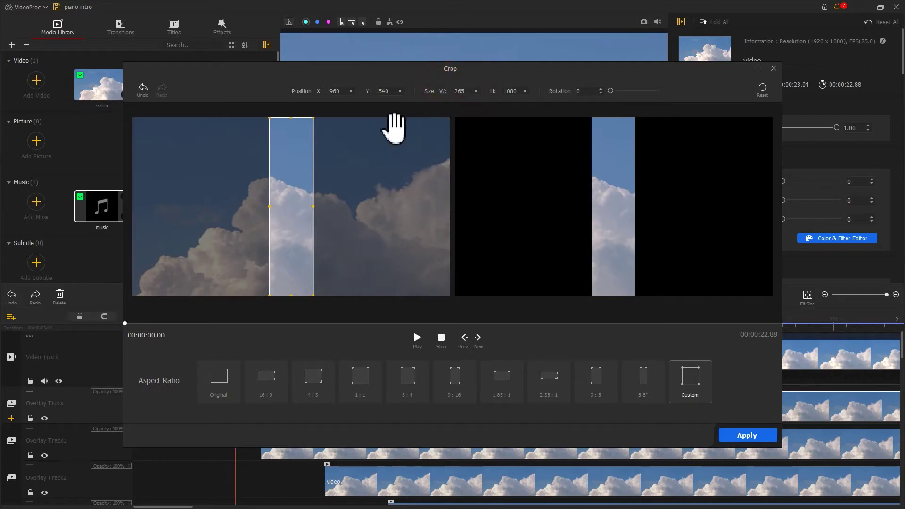
left_click_drag(297, 171, 204, 177)
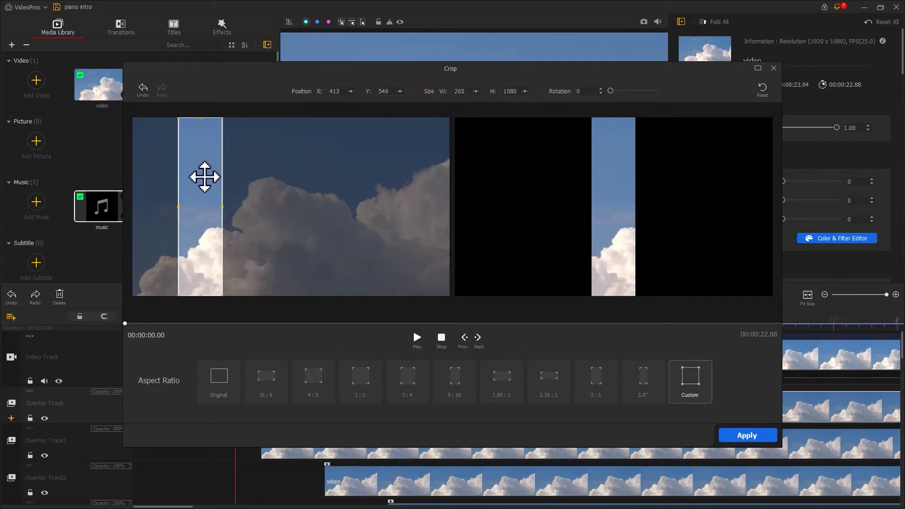
left_click(746, 437)
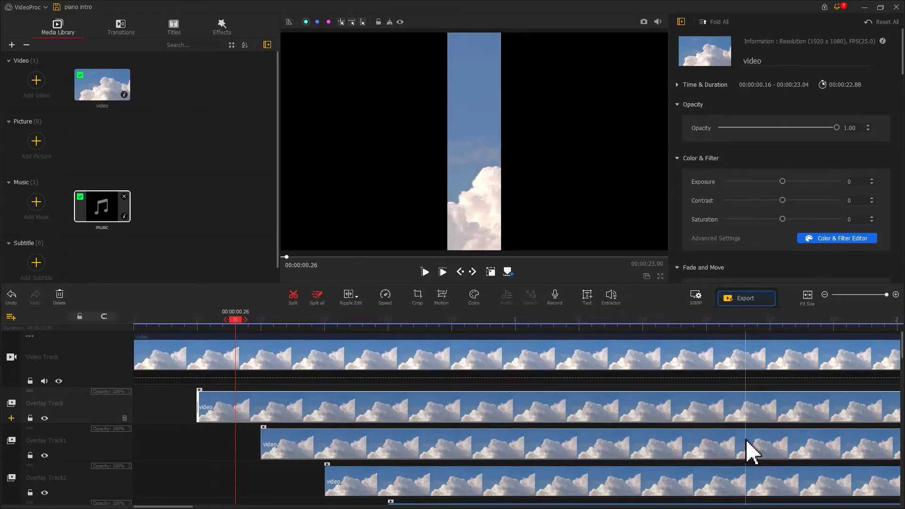
Crop the Overlay Track1 clip to a matching 265-wide strip further along the frame.
left_click(283, 444)
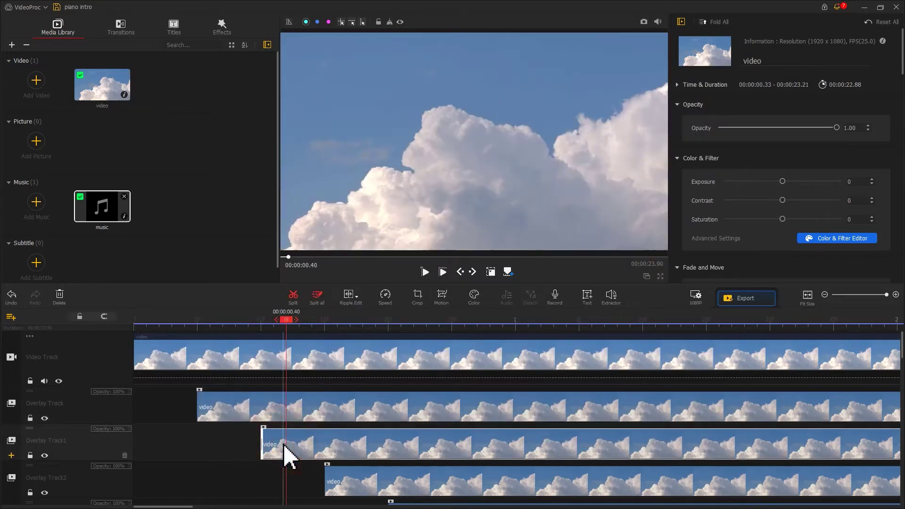
left_click(417, 298)
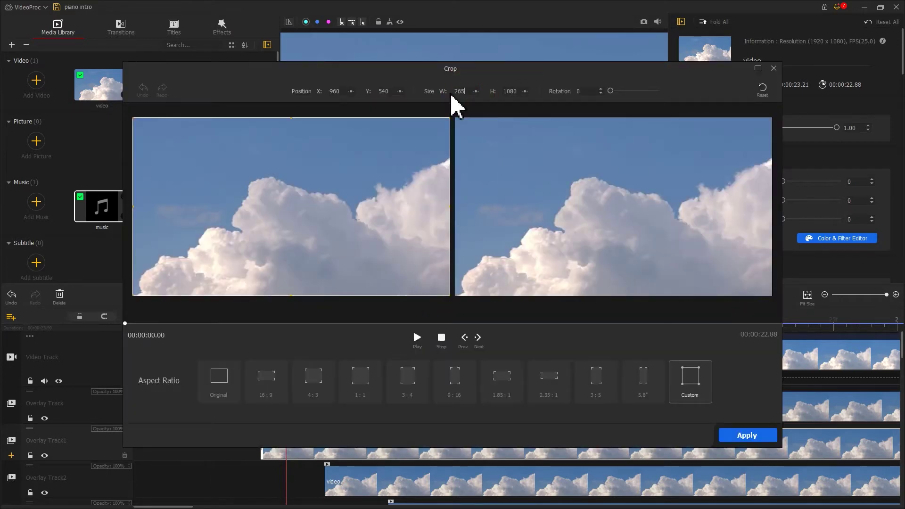
left_click(400, 108)
mouse_move(285, 157)
left_mouse_down()
mouse_move(237, 160)
mouse_move(426, 160)
left_mouse_up()
left_click(746, 436)
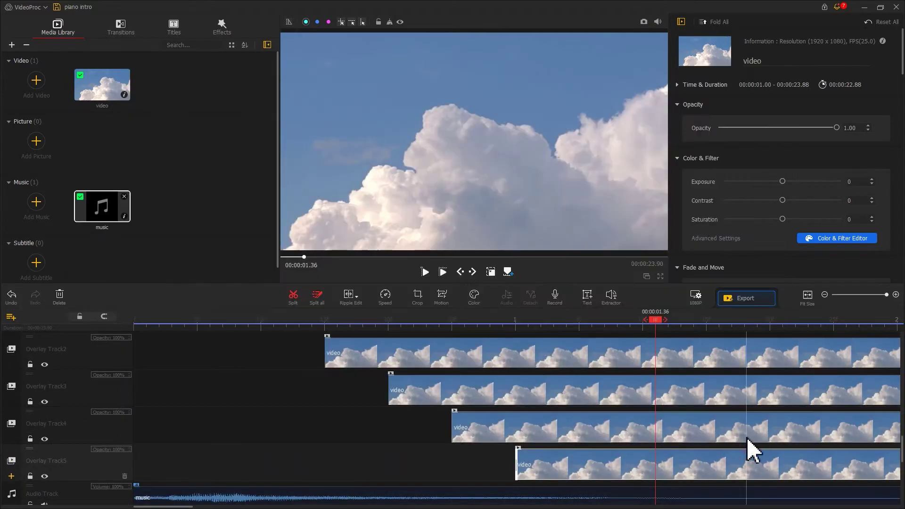
Drag the base and overlay strips horizontally in the preview until they sit side by side.
scroll(280, 412, "up", 3)
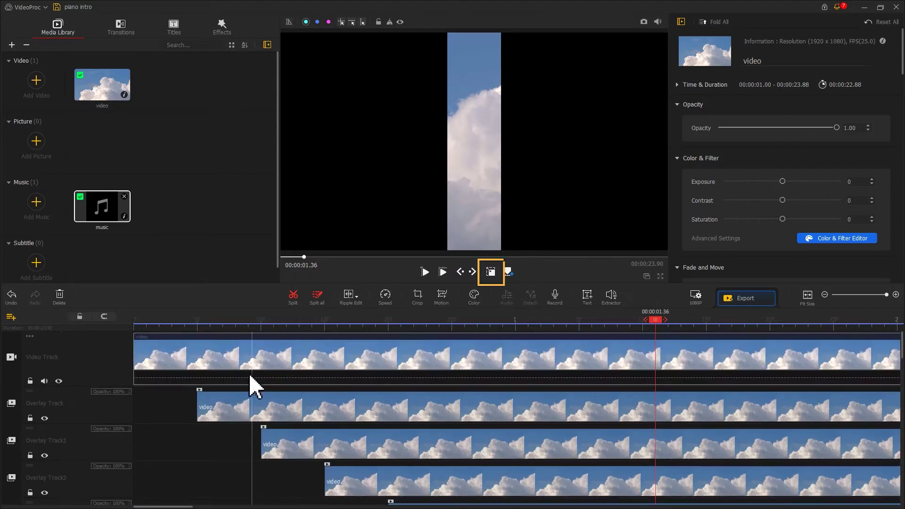
left_click(236, 363)
left_click_drag(490, 212, 395, 212)
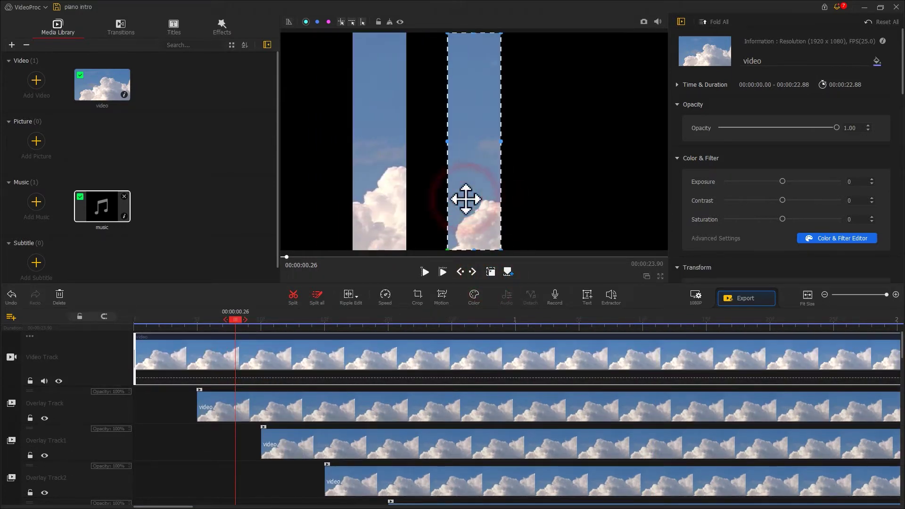
left_click_drag(465, 198, 303, 212)
left_click(384, 189)
left_click_drag(384, 188, 374, 188)
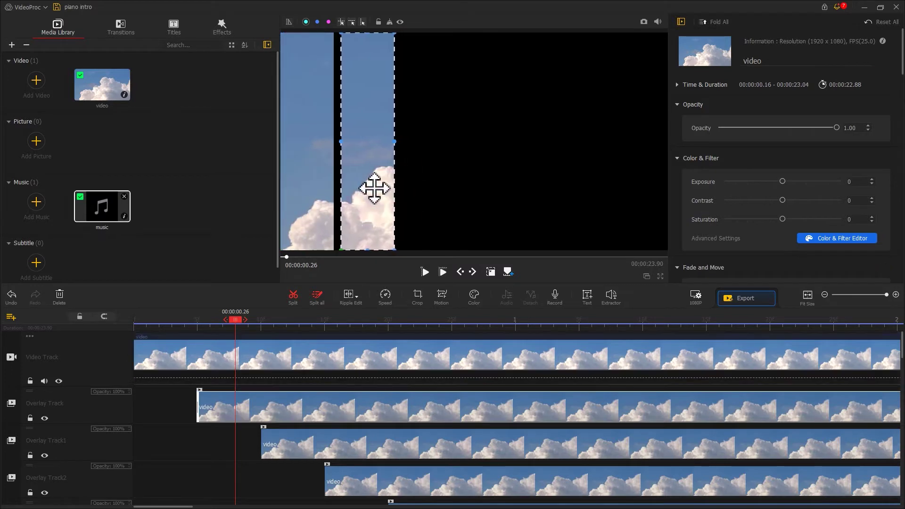
left_click(298, 441)
left_click_drag(461, 197, 411, 197)
left_click(349, 479)
left_click(478, 176)
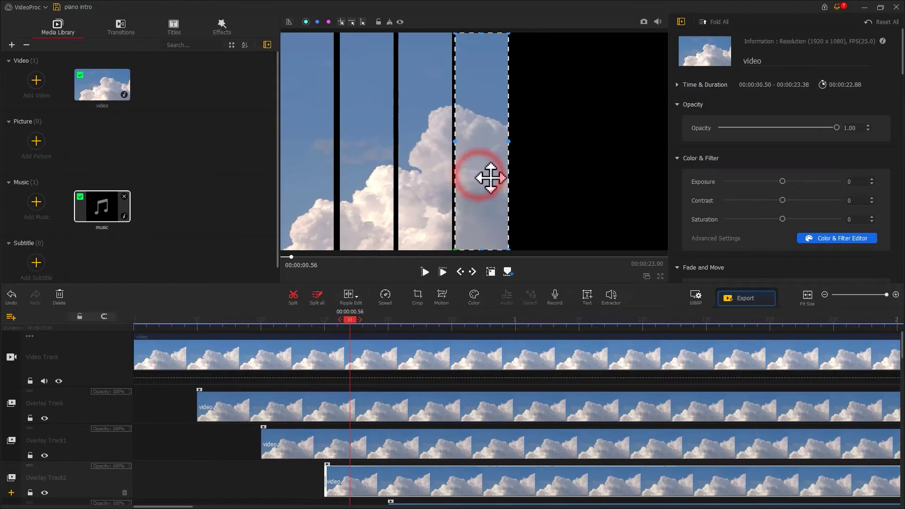
left_click(490, 273)
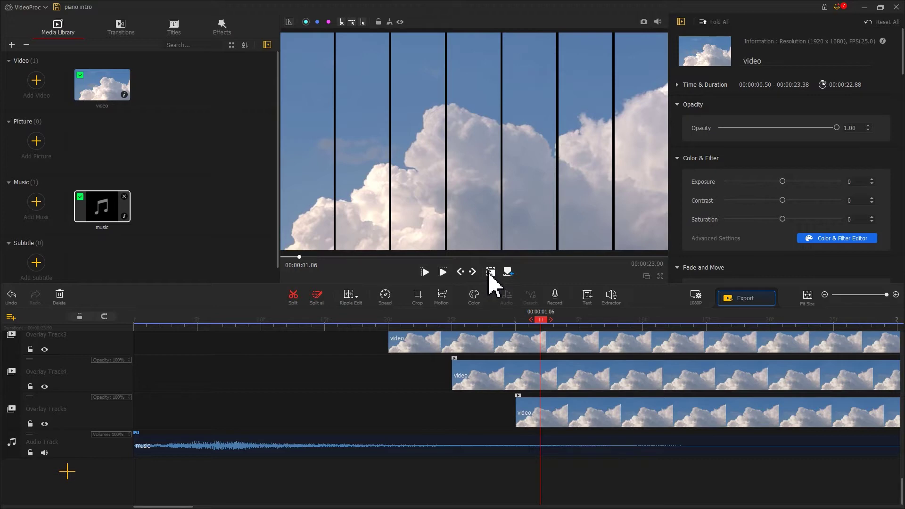
Apply a Move Up motion to the Video Track strip, with keyframe 2 at 0.20 s.
scroll(258, 391, "up", 2)
scroll(258, 394, "up", 3)
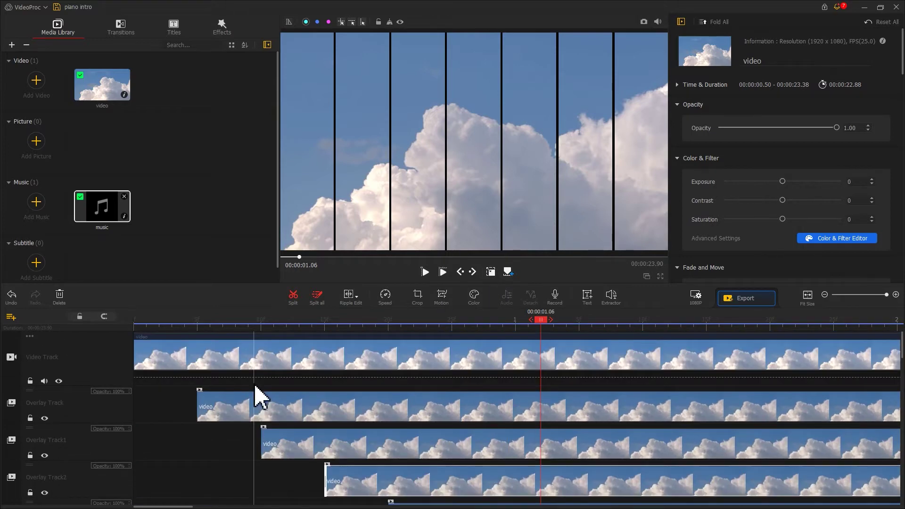
left_click(213, 365)
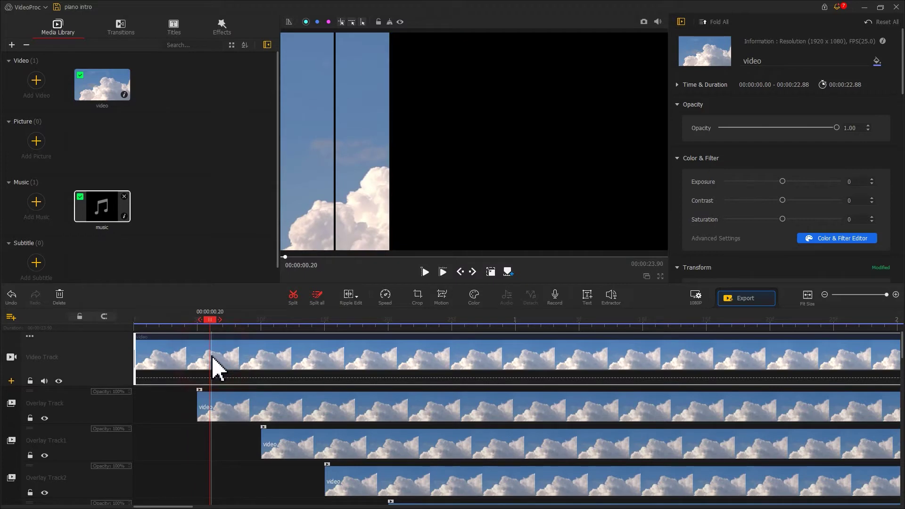
left_click(441, 298)
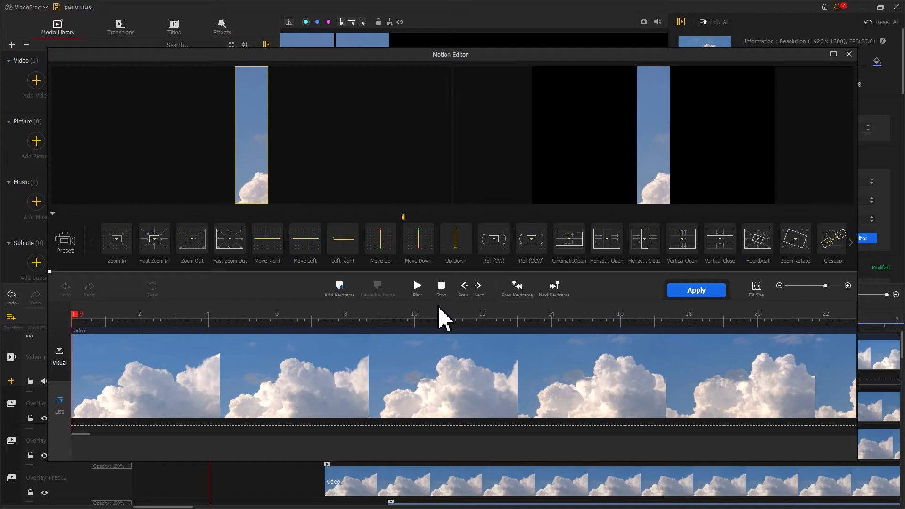
left_click(377, 250)
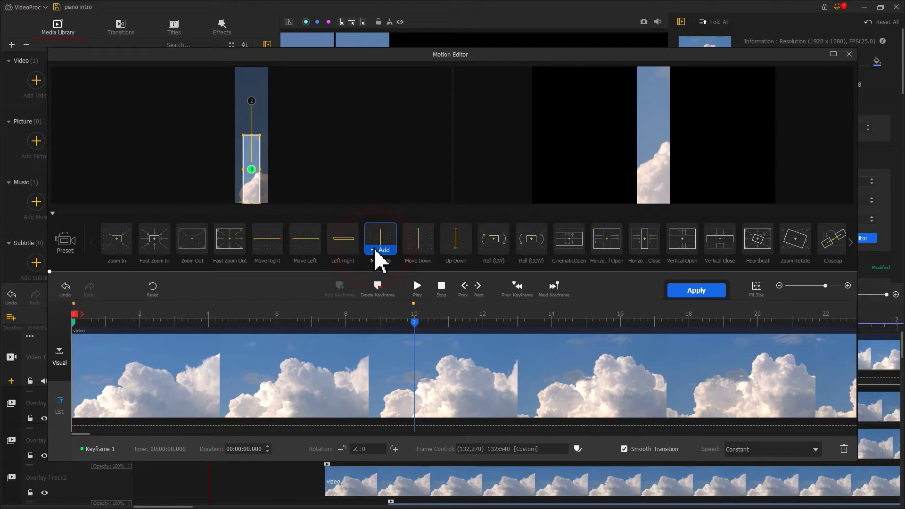
left_click(414, 322)
left_click_drag(415, 326, 80, 332)
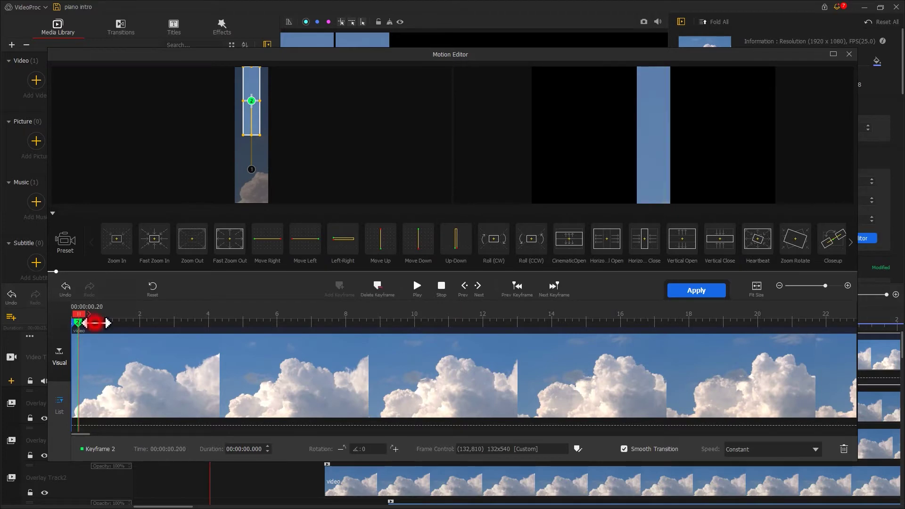
Set keyframe 2's Frame Control to Original and size it to the full-height 265×1080 strip.
scroll(144, 330, "up", 3)
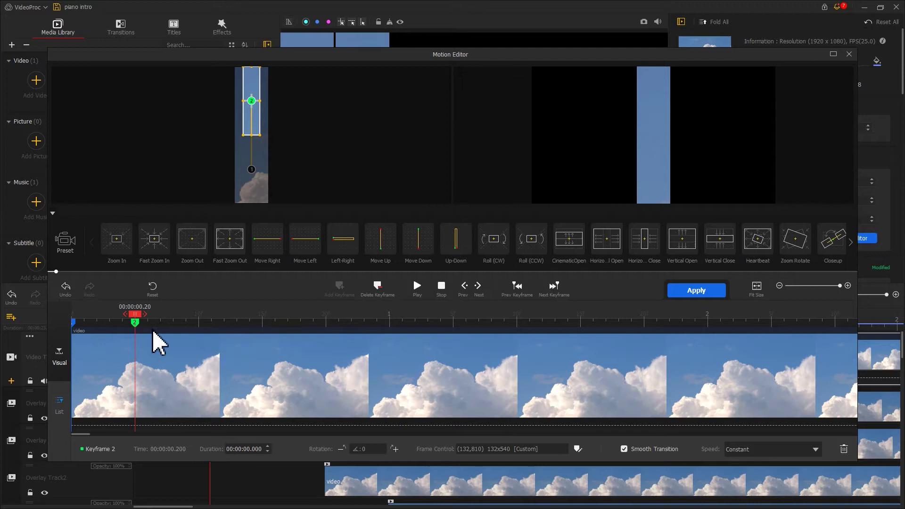
left_click(577, 449)
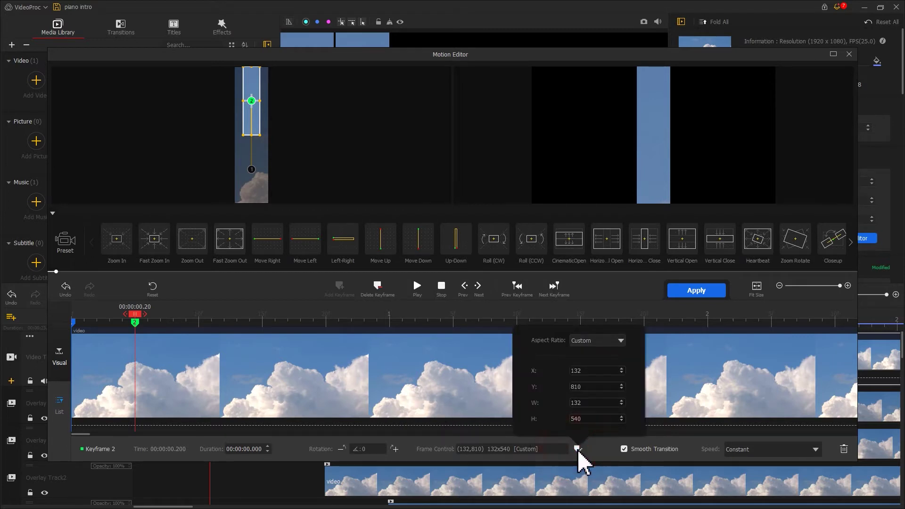
left_click(592, 339)
left_click(593, 352)
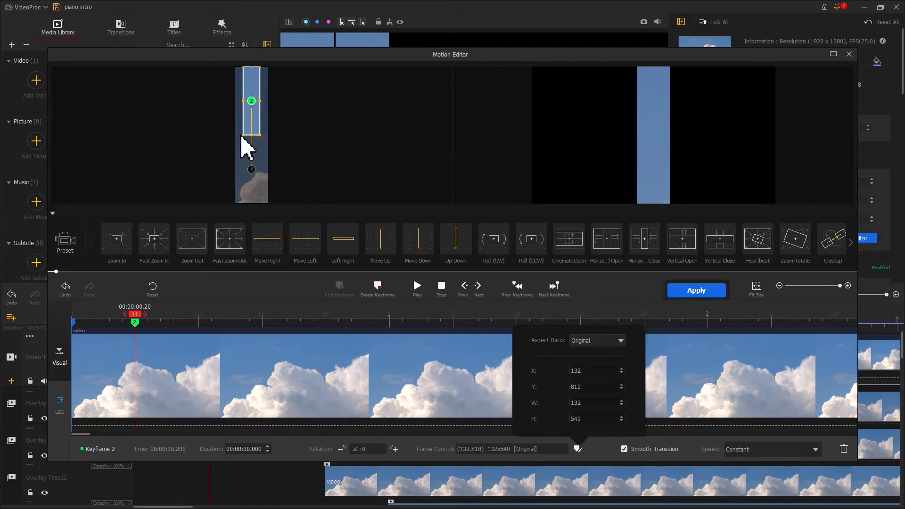
left_click_drag(243, 136, 242, 200)
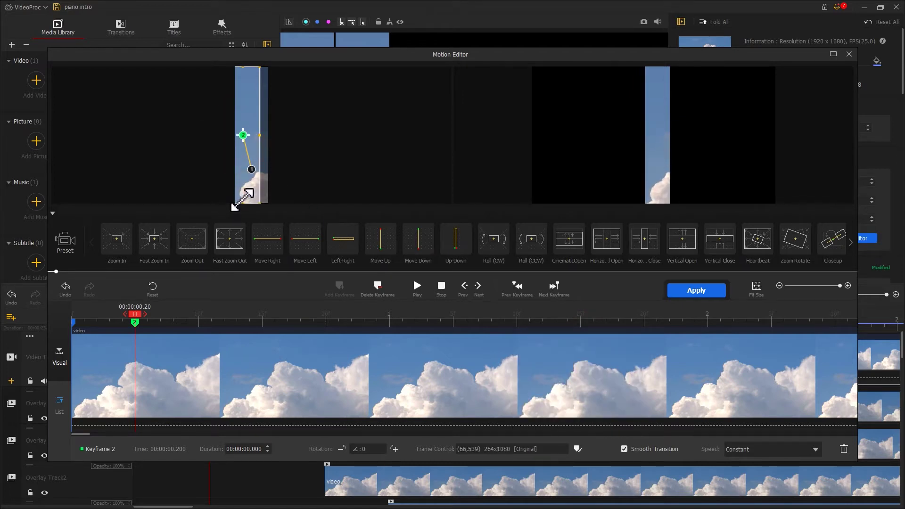
left_click_drag(255, 144, 246, 117)
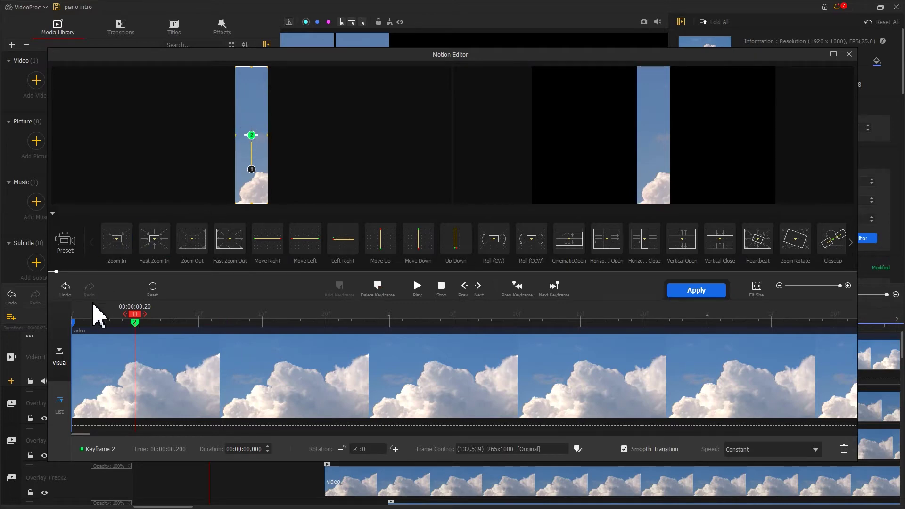
Set the first keyframe's frame to the Original aspect ratio and stretch it to full height.
left_click(74, 322)
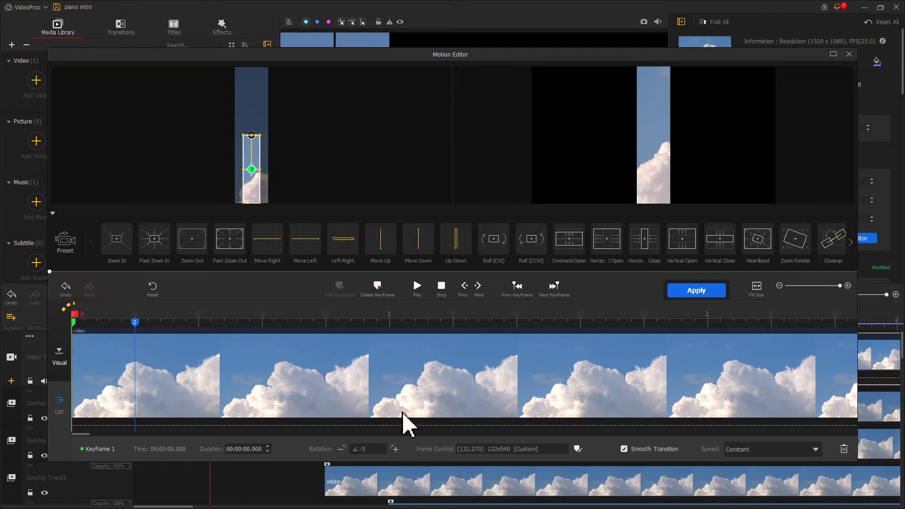
left_click(577, 449)
left_click(583, 339)
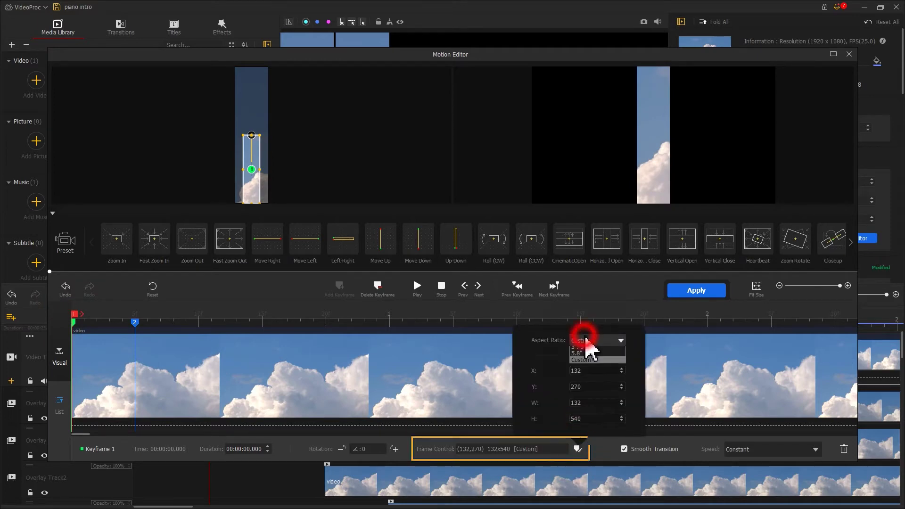
left_click(580, 350)
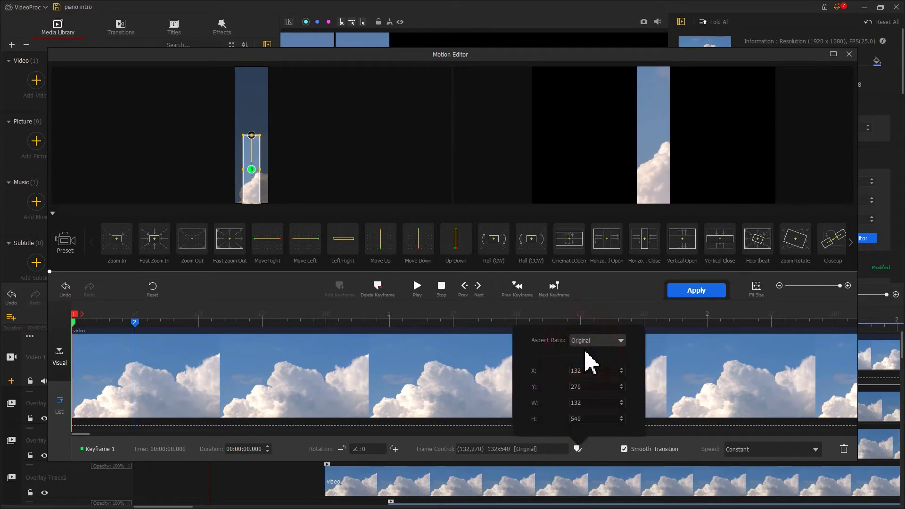
mouse_move(244, 136)
left_mouse_down()
mouse_move(238, 69)
mouse_move(254, 158)
mouse_move(249, 223)
left_mouse_up()
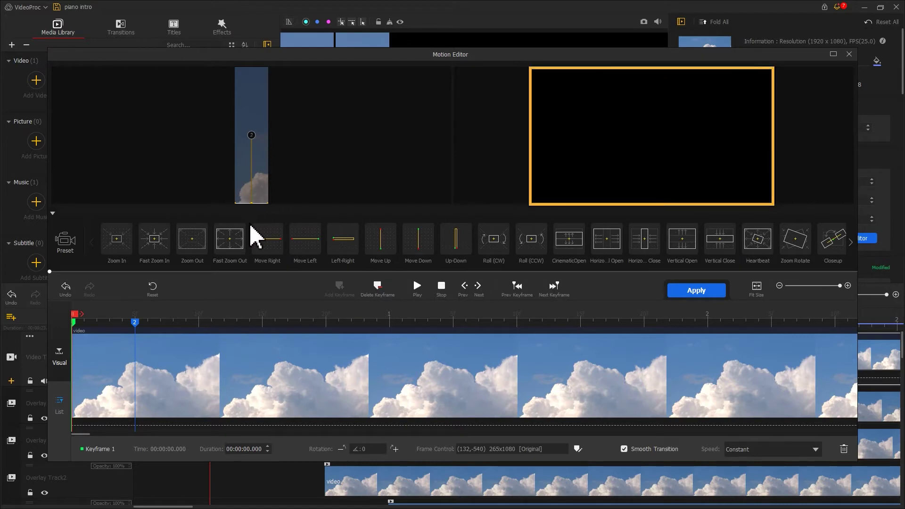
Preview the cloud strip's slide-up animation, then apply the motion.
left_click(417, 286)
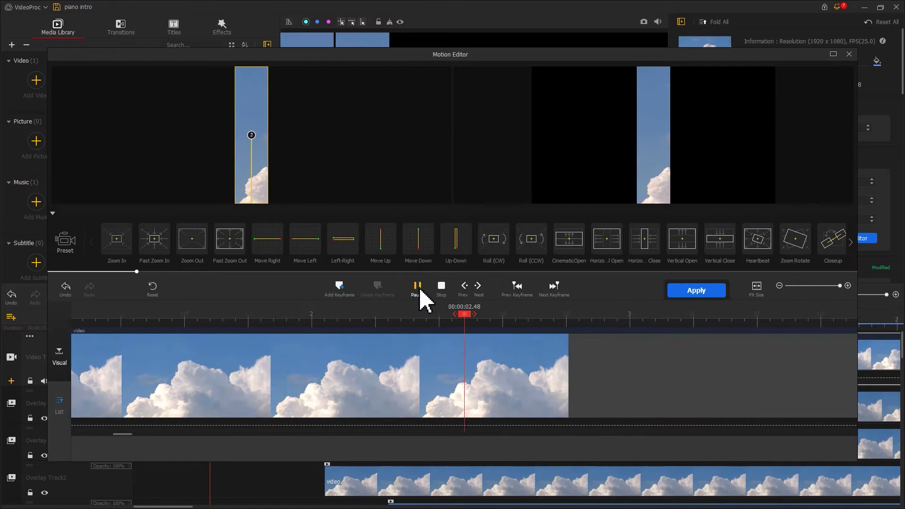
left_click(420, 291)
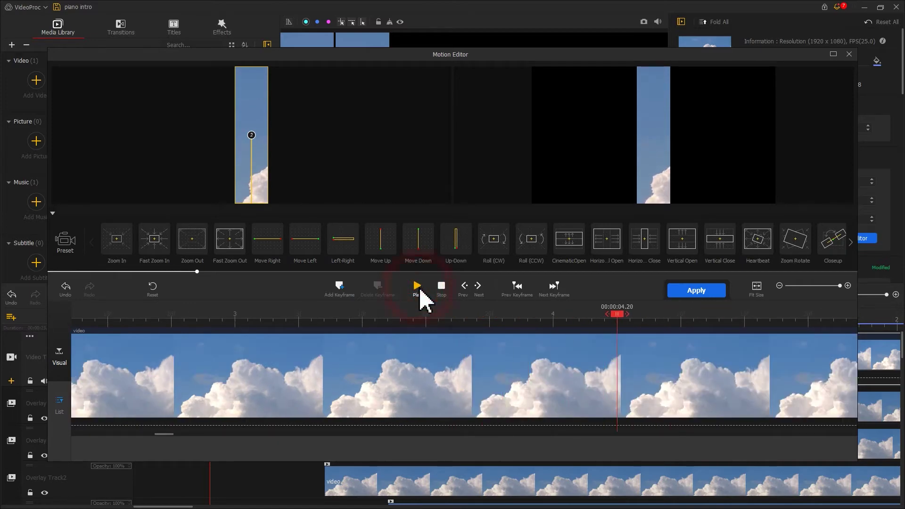
left_click(674, 293)
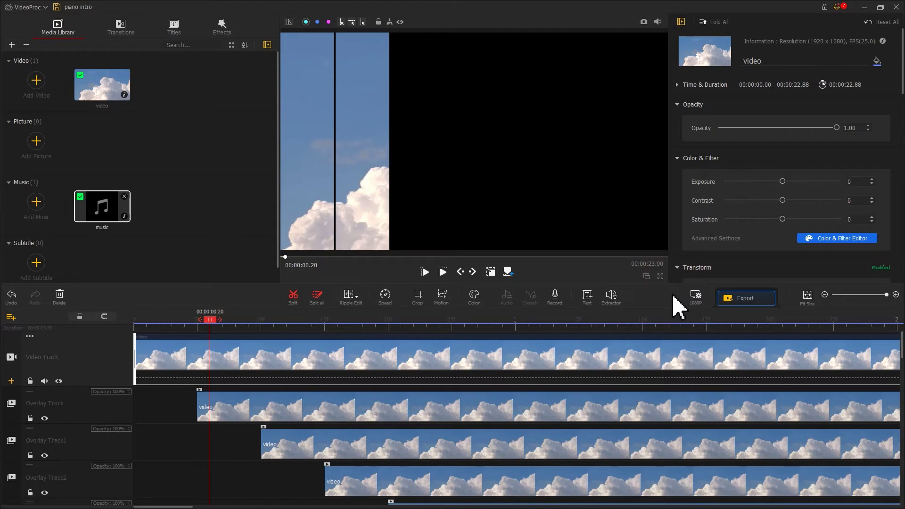
Move the overlay clip's ending motion keyframe earlier to 0.20 seconds.
left_click(248, 407)
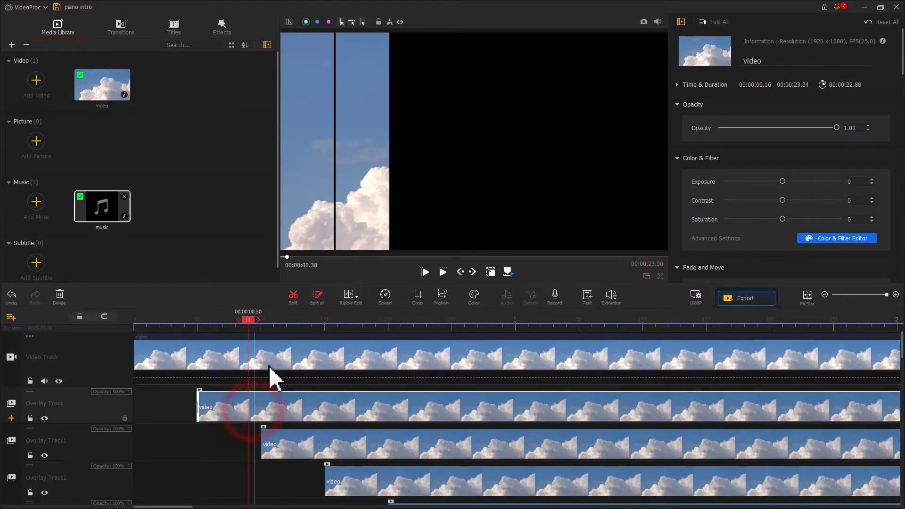
left_click(437, 299)
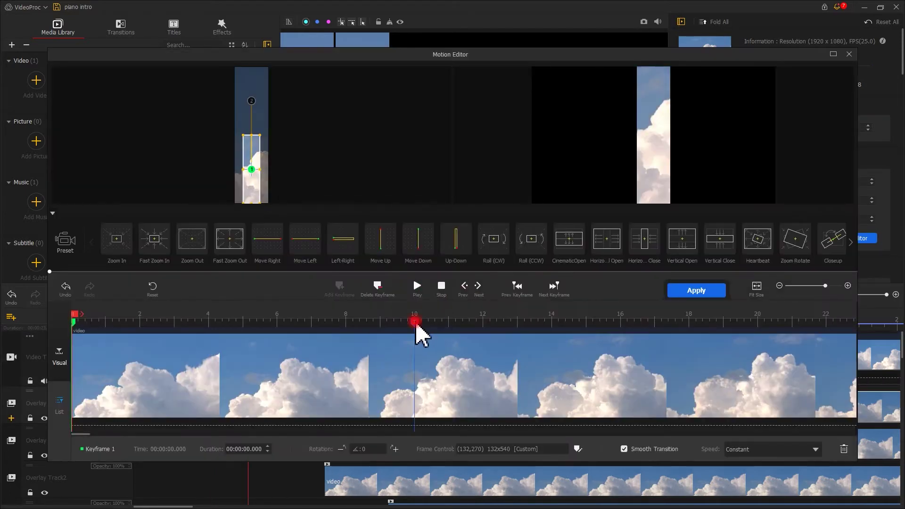
left_click(104, 324)
scroll(188, 333, "up", 3)
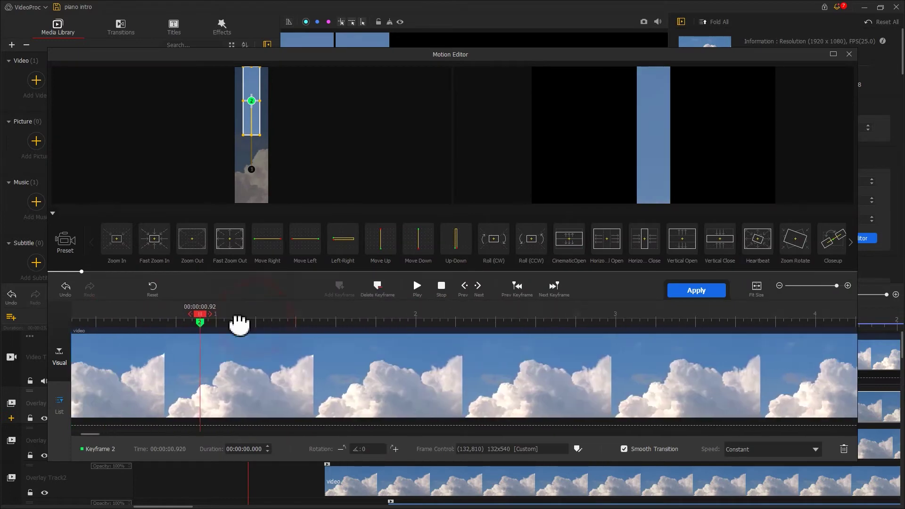
scroll(257, 325, "up", 1)
left_click_drag(291, 323, 127, 323)
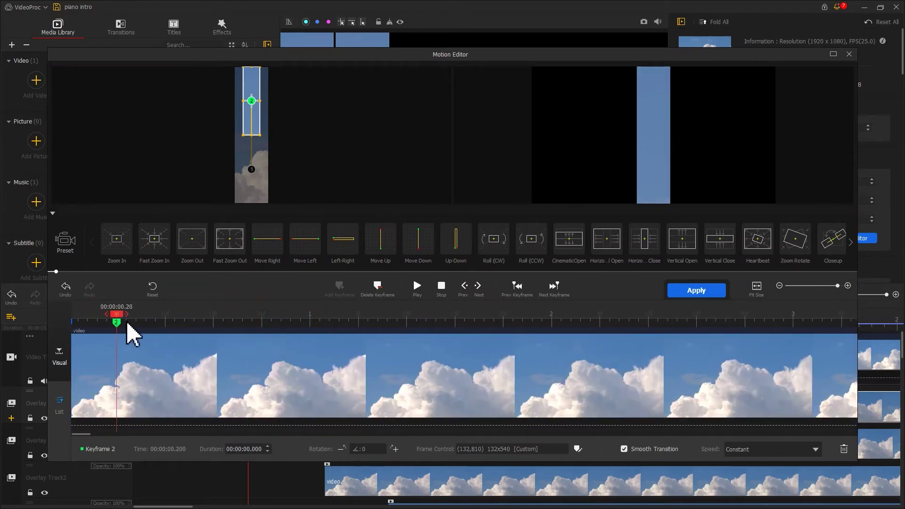
Give the overlay frame the Original aspect ratio at full strip height and apply the motion.
left_click(577, 449)
left_click(590, 341)
left_click(596, 361)
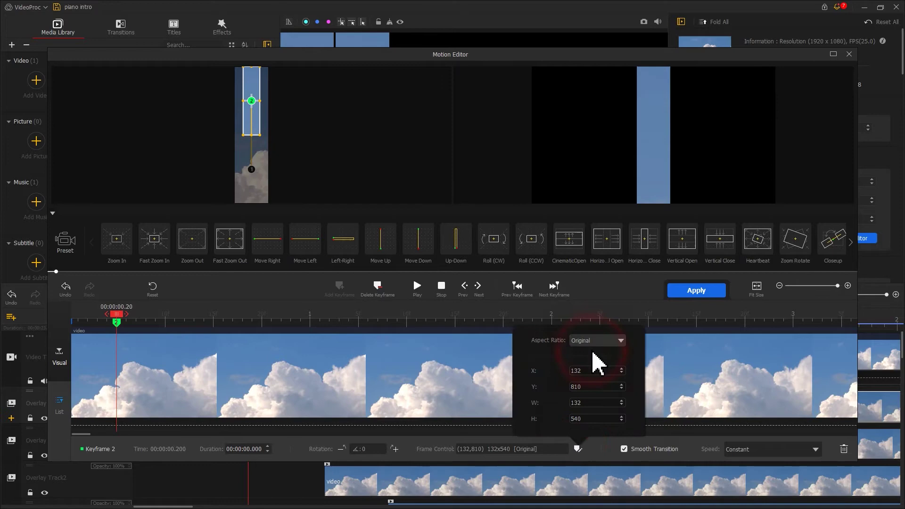
mouse_move(243, 135)
left_mouse_down()
mouse_move(234, 207)
mouse_move(238, 197)
mouse_move(258, 244)
left_mouse_up()
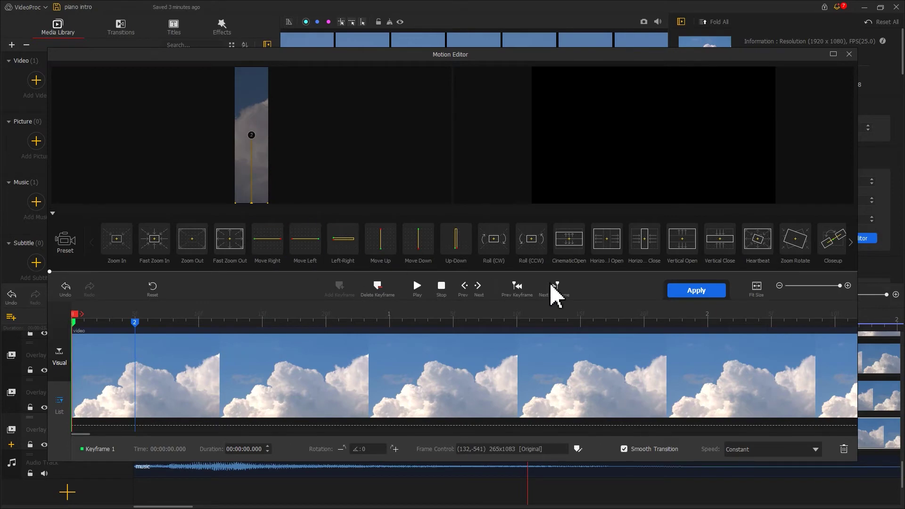
left_click(700, 290)
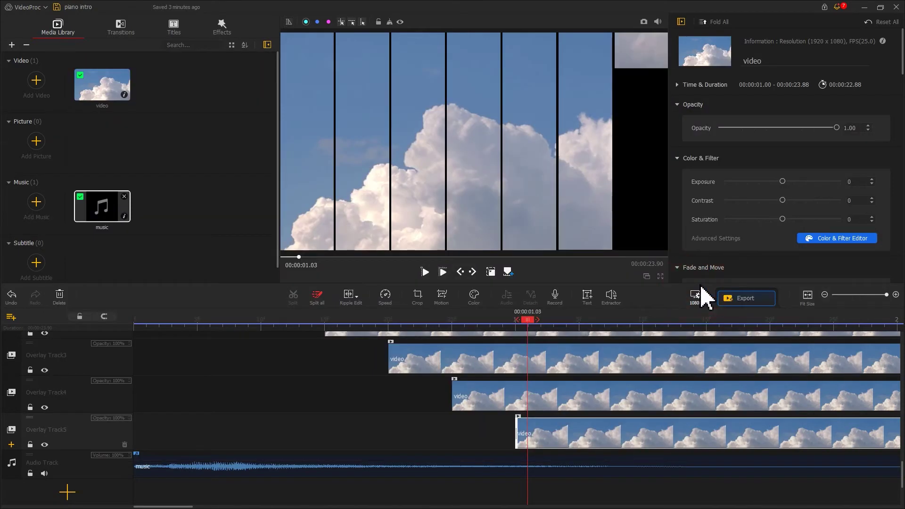
left_click_drag(527, 330, 95, 337)
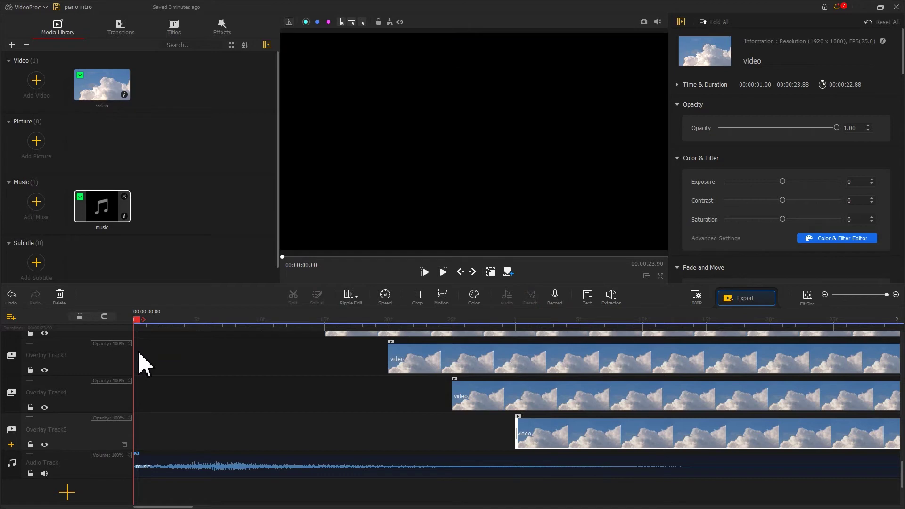
key("space")
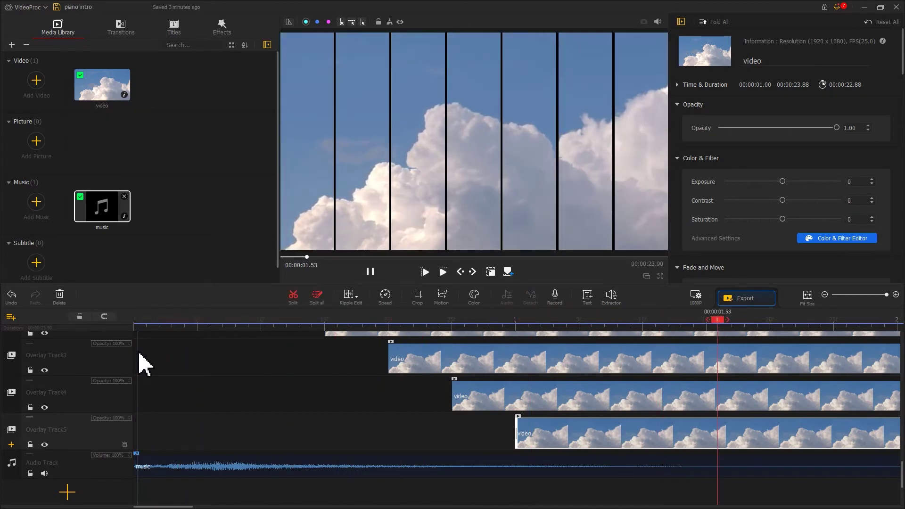
key("space")
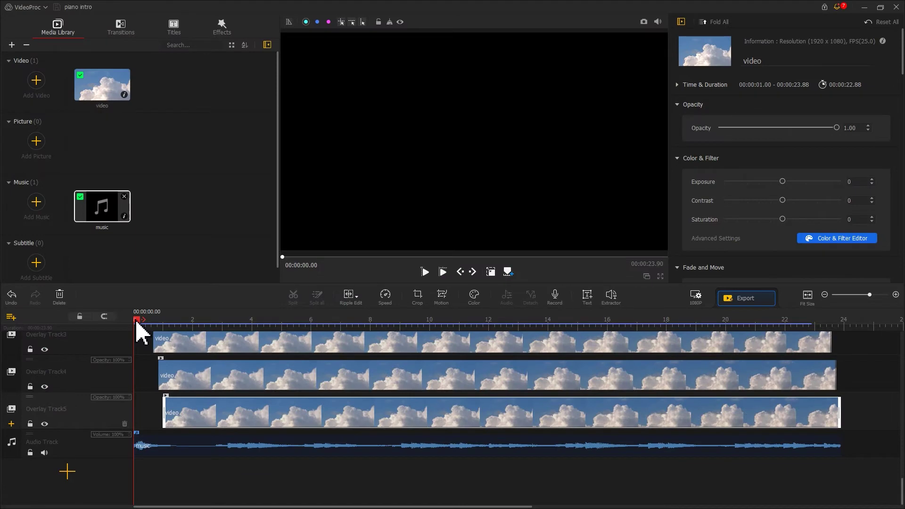
Play the music clip and drop M beat markers from about 3.27 s to 12.7 s.
left_click(139, 444)
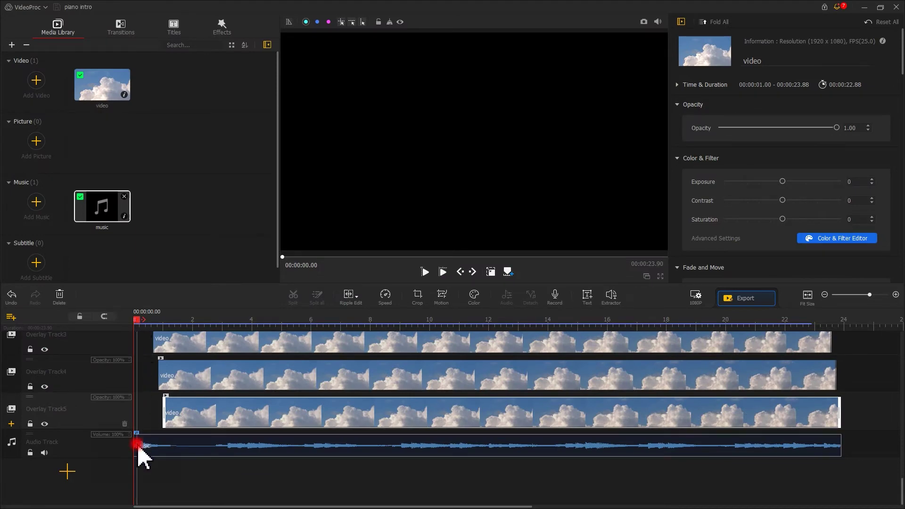
left_click(138, 445)
key("space")
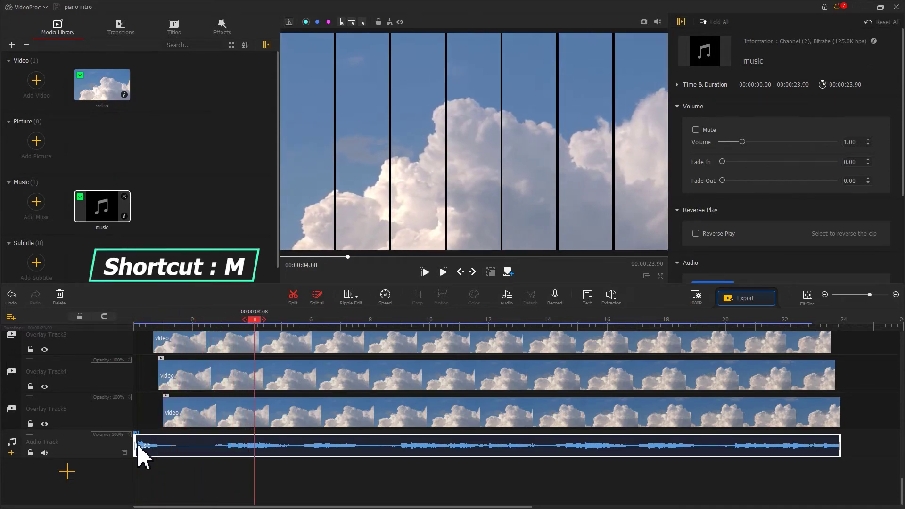
left_click(217, 322)
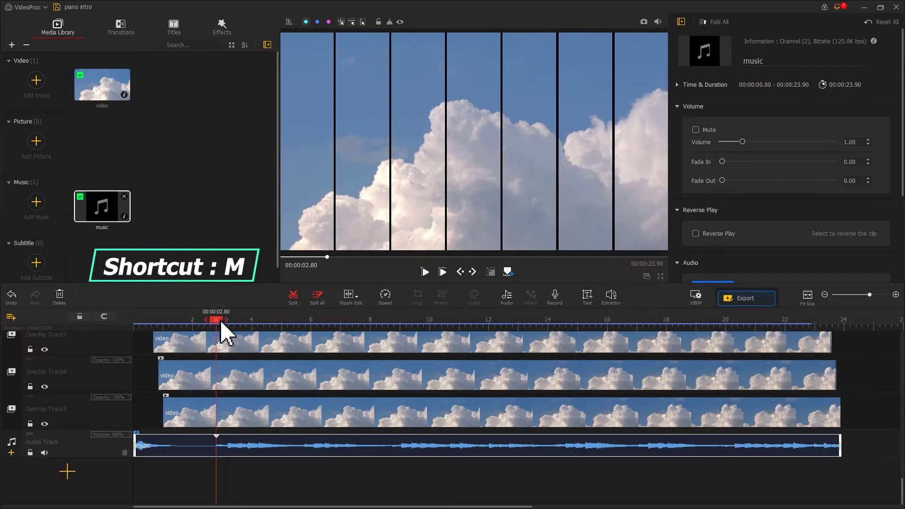
key("space")
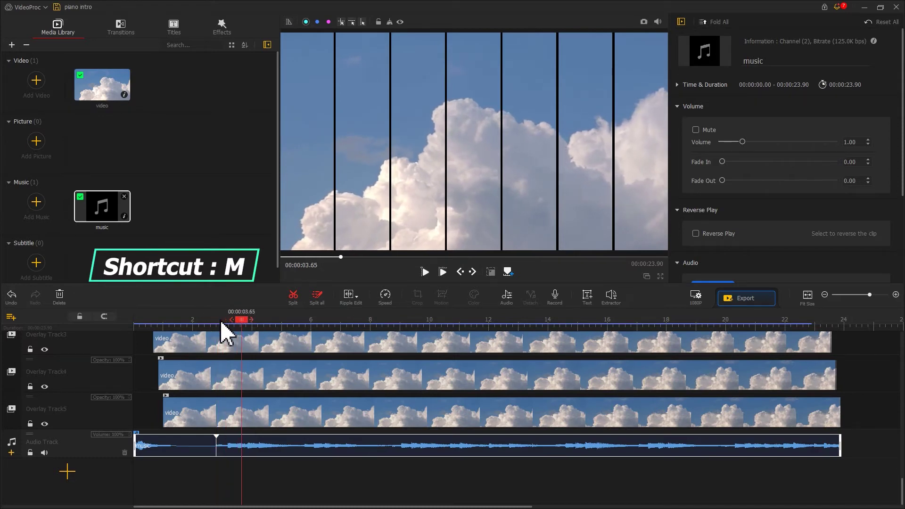
mouse_move(244, 323)
left_mouse_down()
mouse_move(231, 322)
mouse_move(243, 324)
left_mouse_up()
key("m")
key("space")
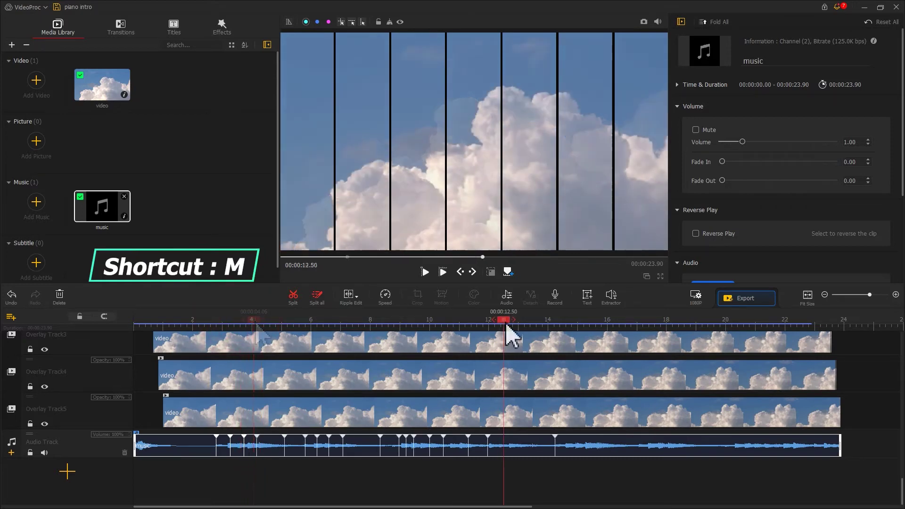
left_click_drag(507, 325, 537, 325)
key("m")
key("m")
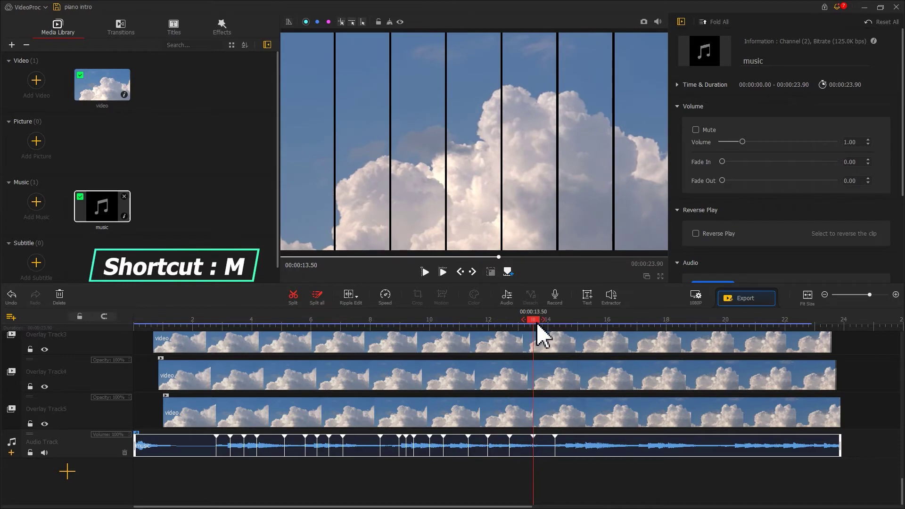
Split the main video clip at the 2.80 s and 3.26 s beats.
left_click(216, 325)
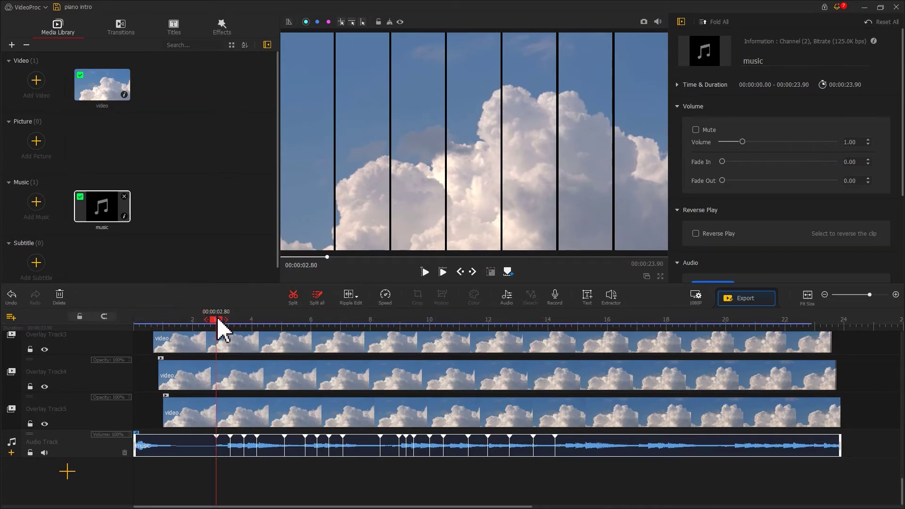
scroll(213, 377, "up", 3)
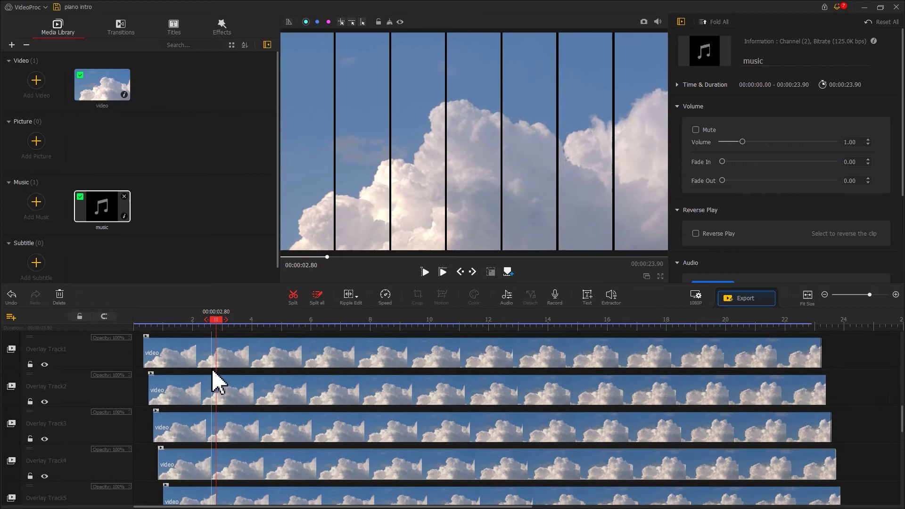
scroll(217, 382, "up", 3)
left_click(292, 296)
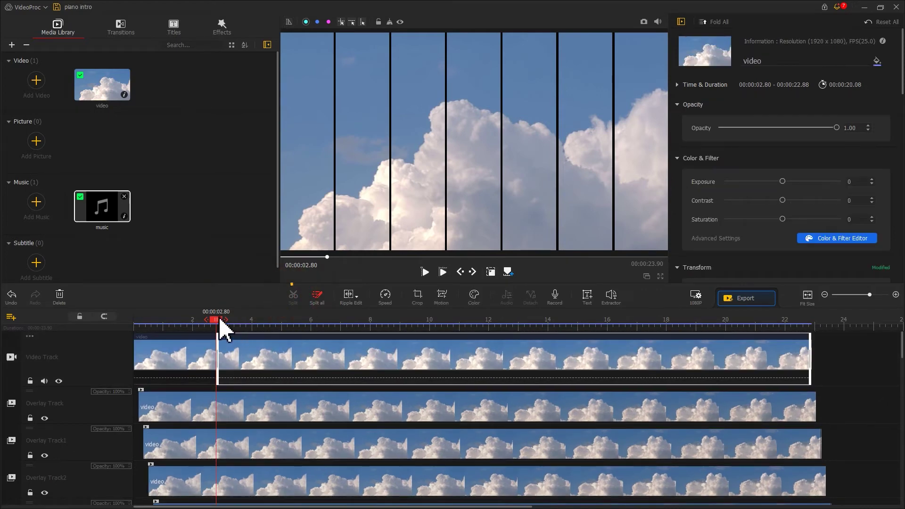
left_click_drag(220, 325, 235, 326)
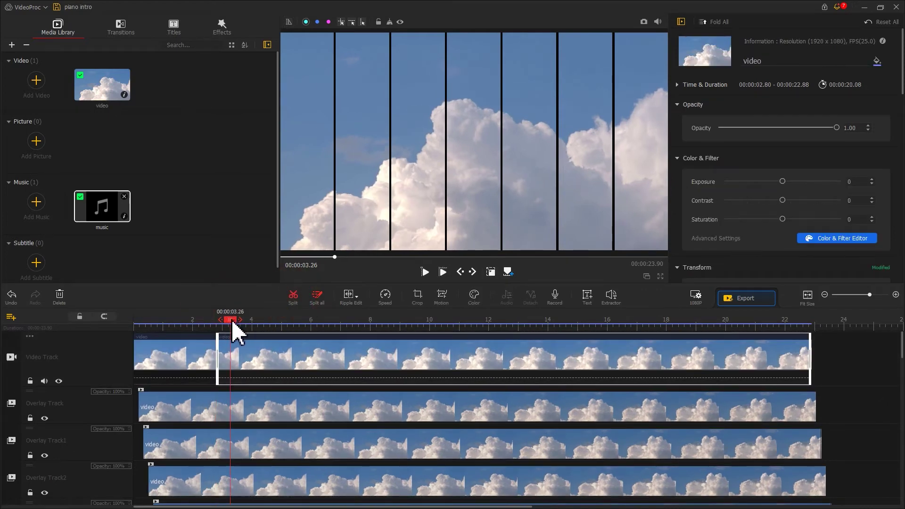
left_click(293, 297)
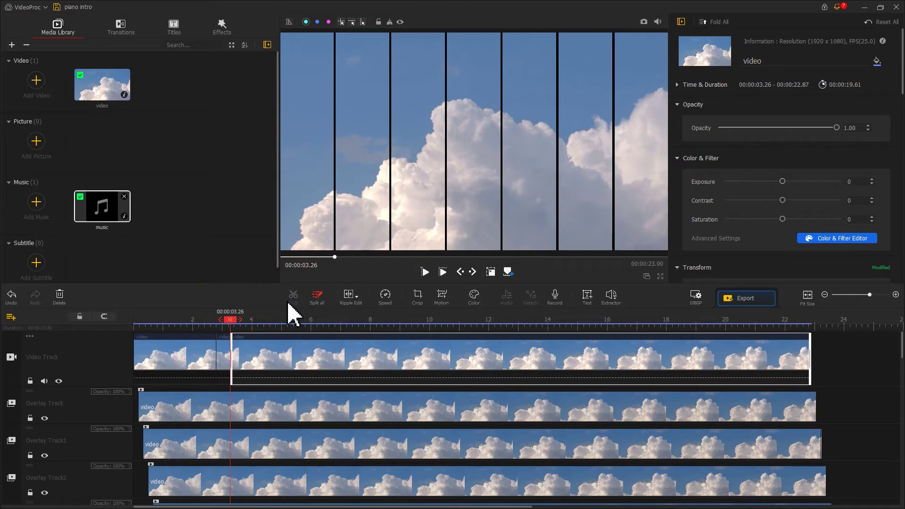
Split the Overlay Track2 clip at the 3.73 s and 3.26 s beats.
left_click_drag(230, 320, 244, 320)
left_click(245, 478)
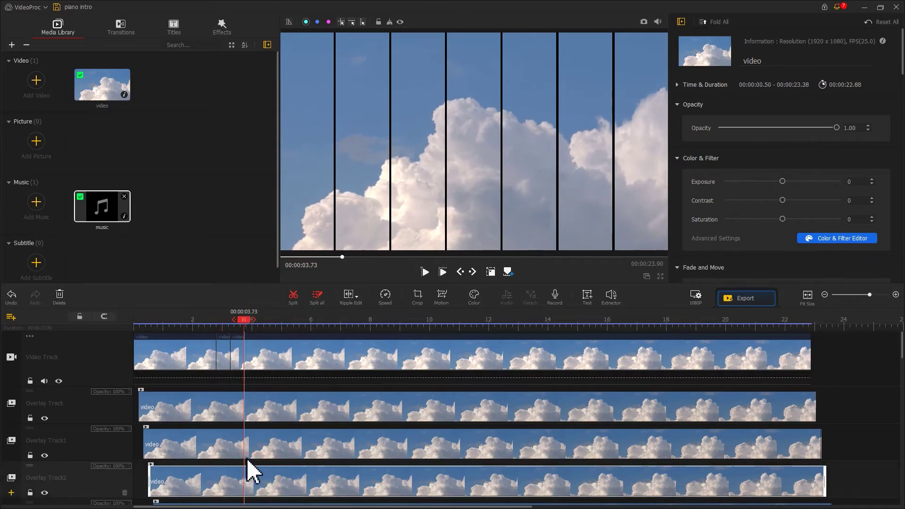
left_click(292, 297)
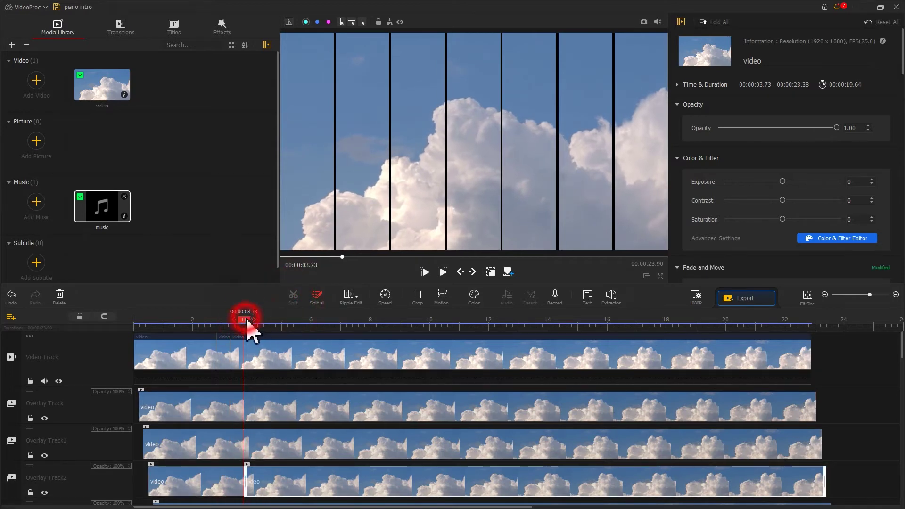
left_click_drag(245, 320, 231, 320)
left_click(236, 478)
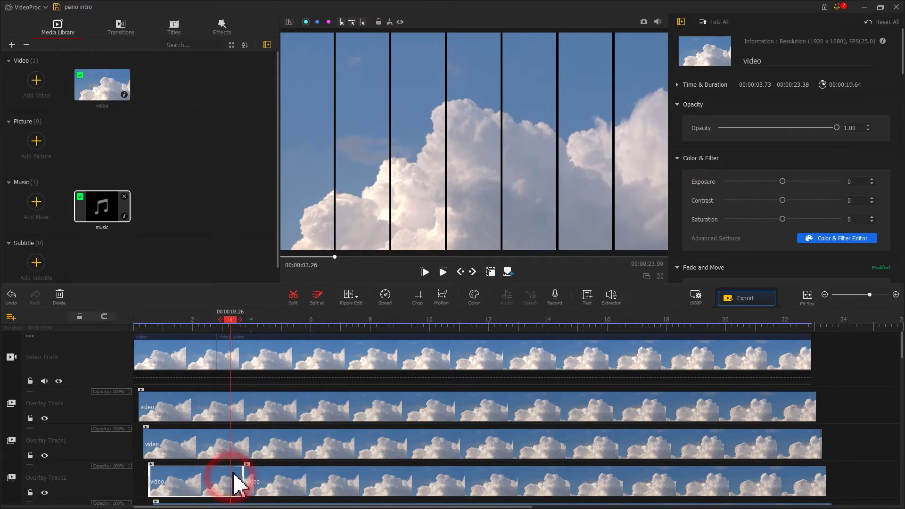
left_click(292, 295)
Split the later Overlay Track1 clip at the 14.23 s beat.
left_click_drag(533, 319, 554, 320)
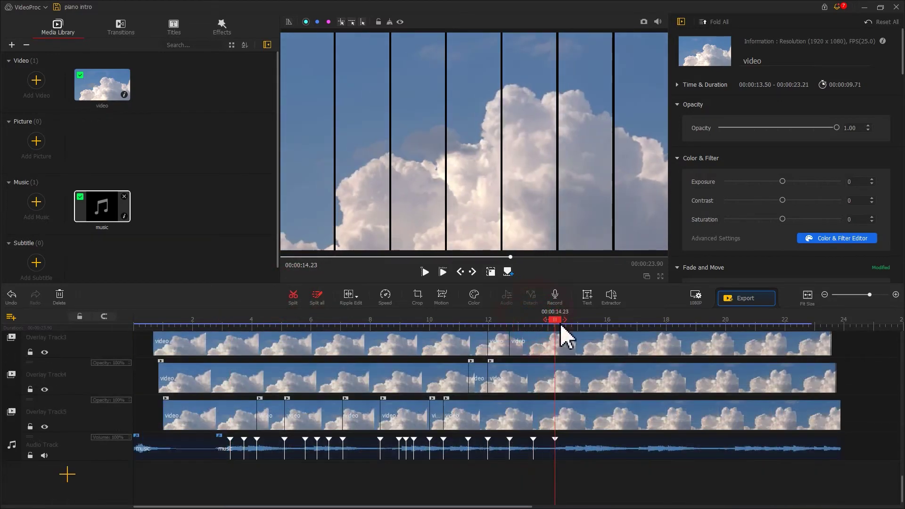
left_click(560, 353)
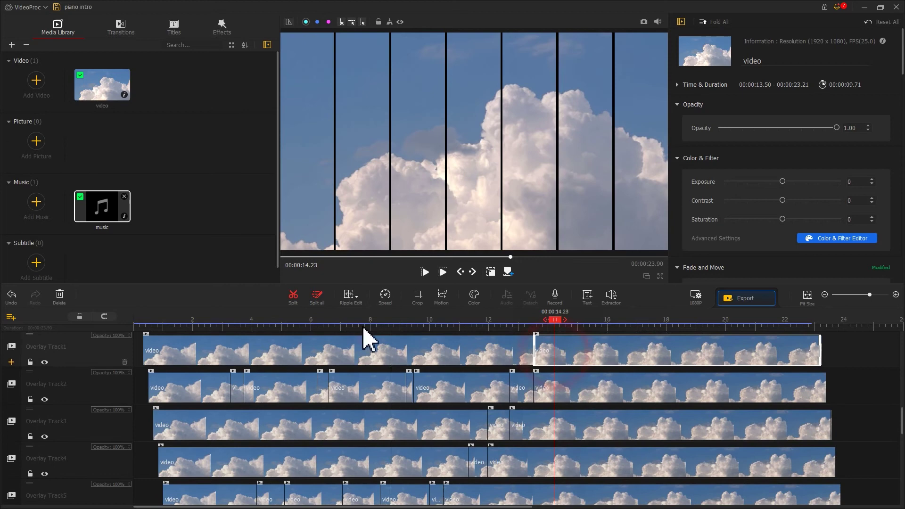
left_click(299, 298)
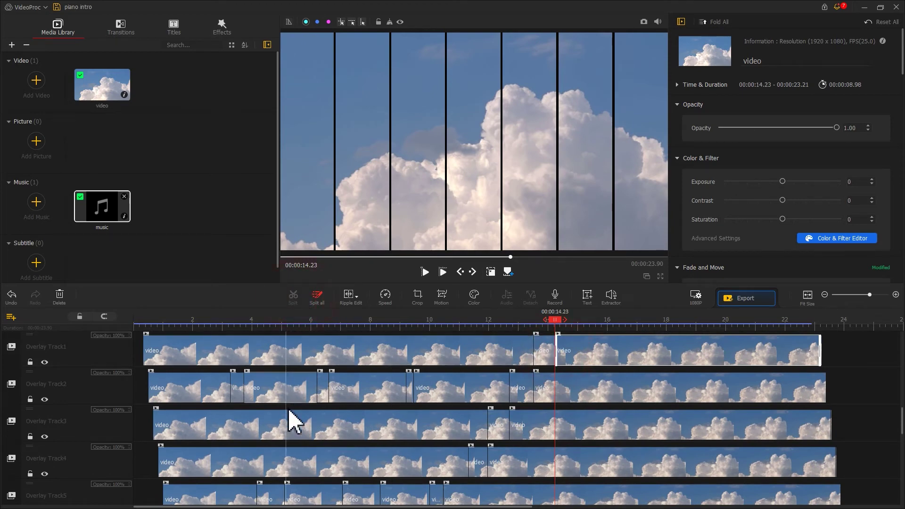
scroll(302, 405, "up", 2)
scroll(306, 398, "up", 2)
Grade the 2.80–3.26 s clip with temperature -11.89 and tint -37.86, comparing against the source.
left_click(226, 357)
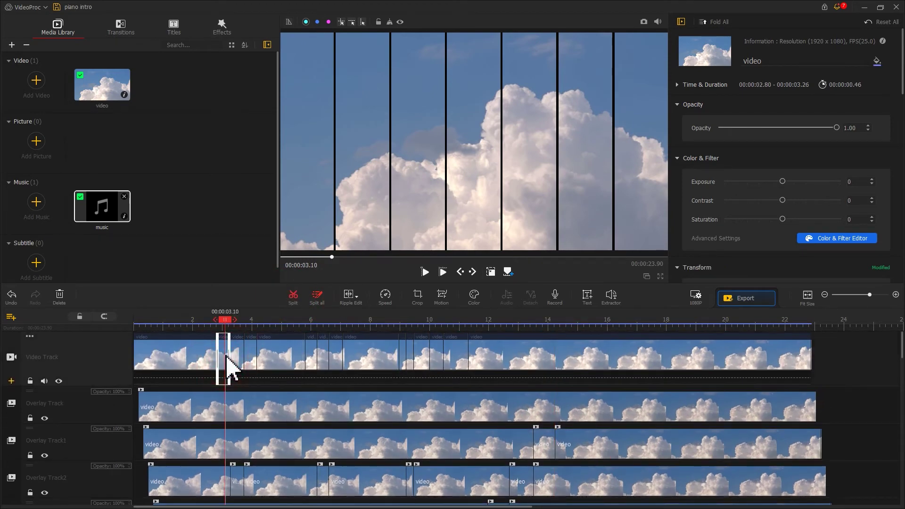
left_click(477, 300)
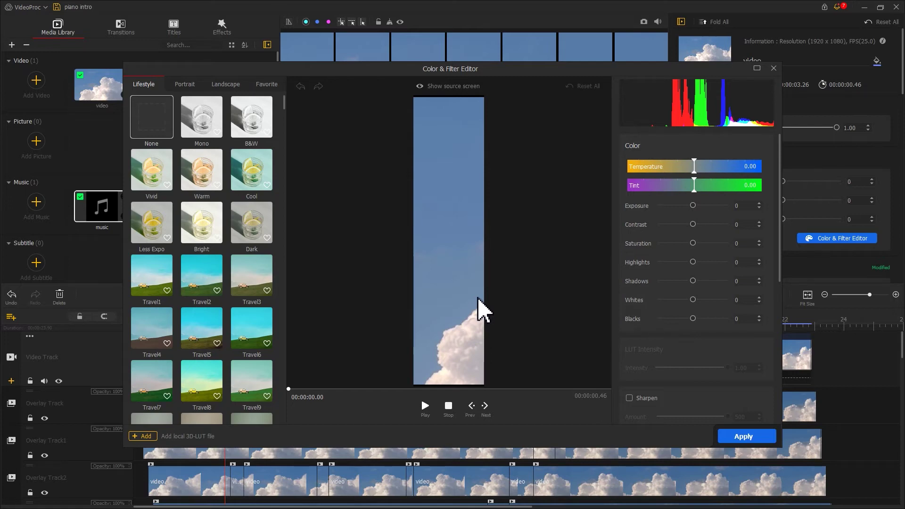
left_click_drag(695, 161, 687, 162)
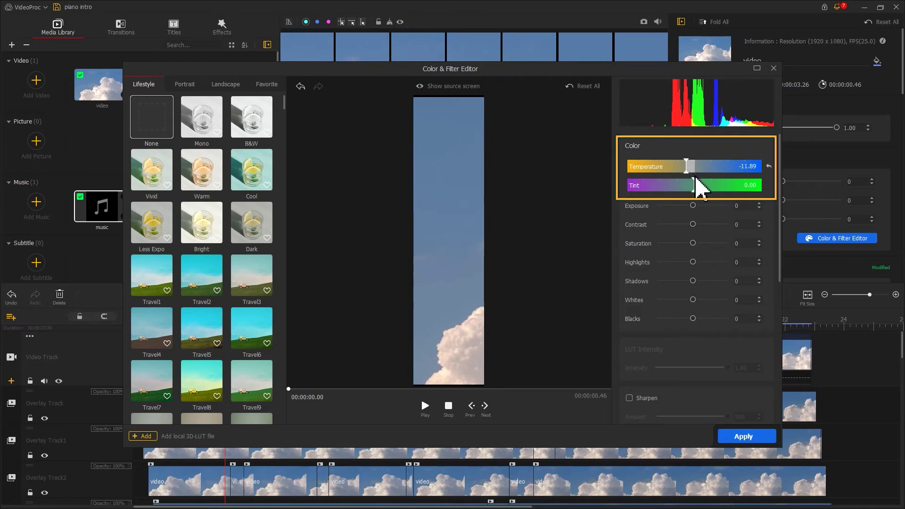
left_click_drag(694, 185, 670, 185)
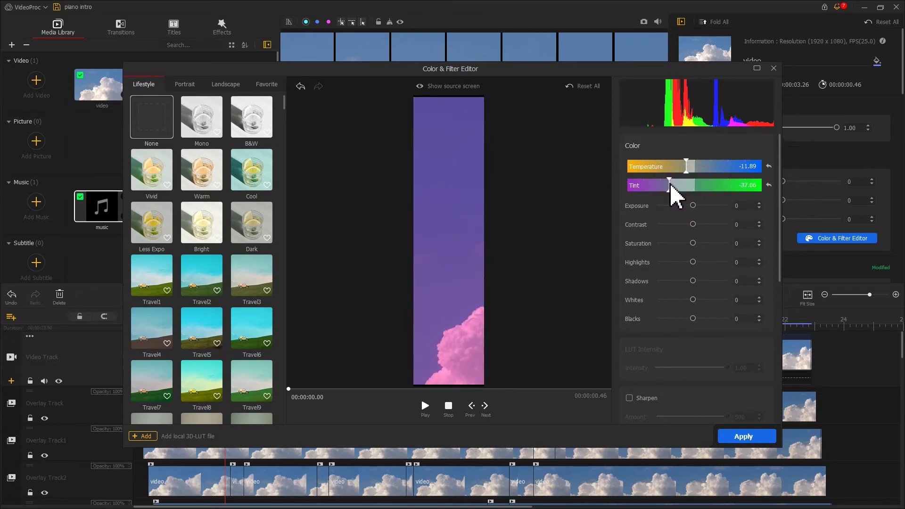
left_click(452, 87)
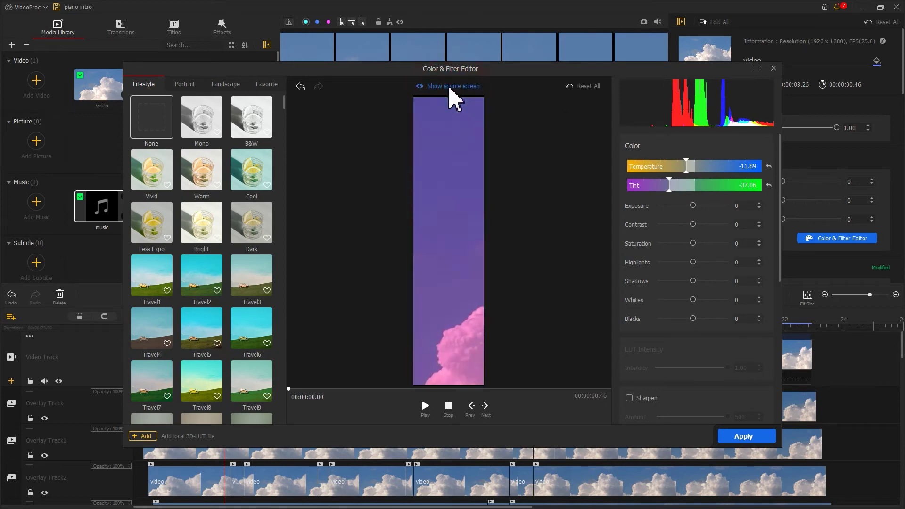
Apply the pink-purple grade to the first clip and to the 3.5 s Overlay Track2 beat clip.
left_click(729, 437)
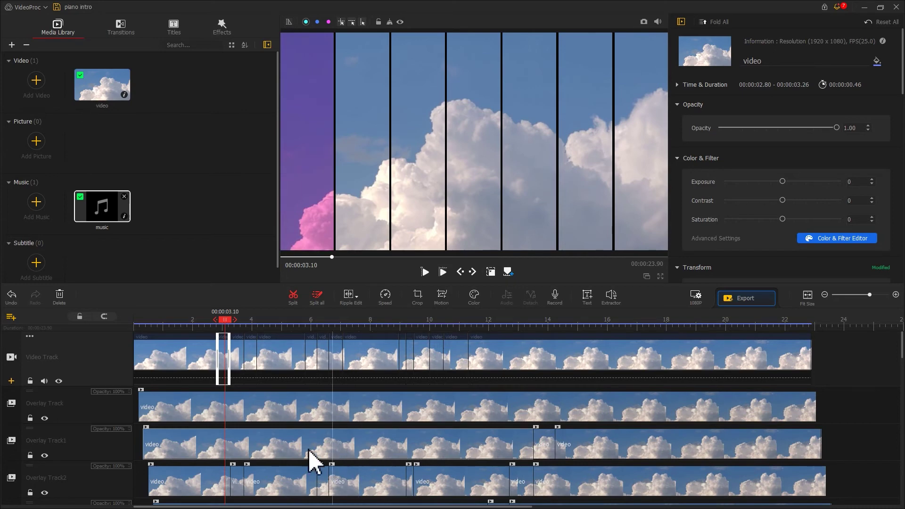
left_click(237, 476)
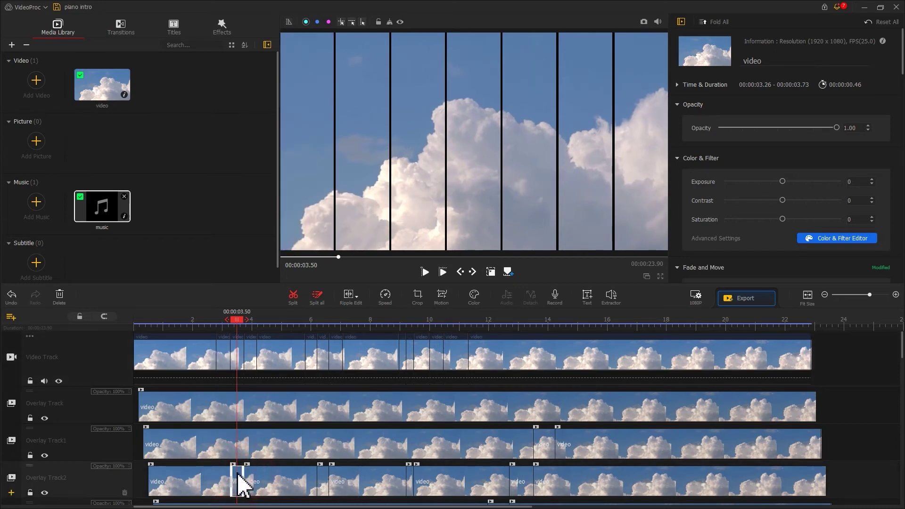
left_click(473, 301)
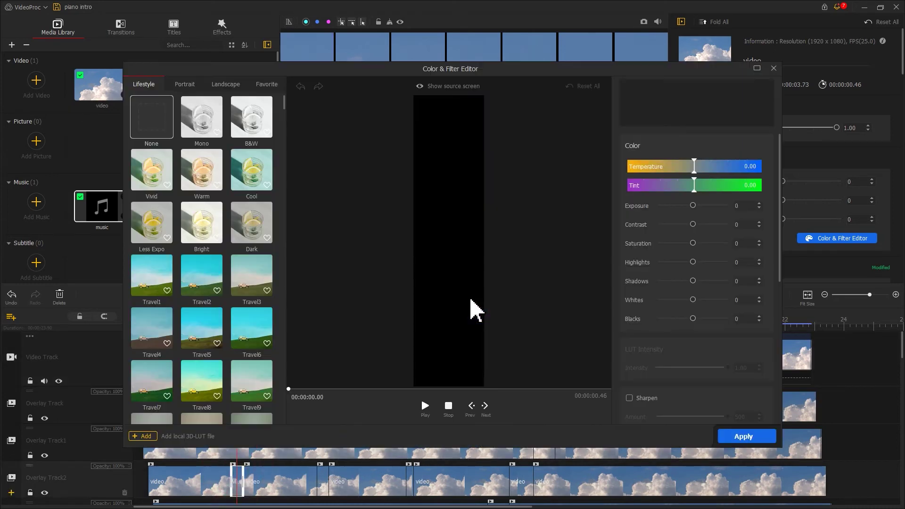
left_click_drag(693, 166, 669, 188)
left_click(692, 188)
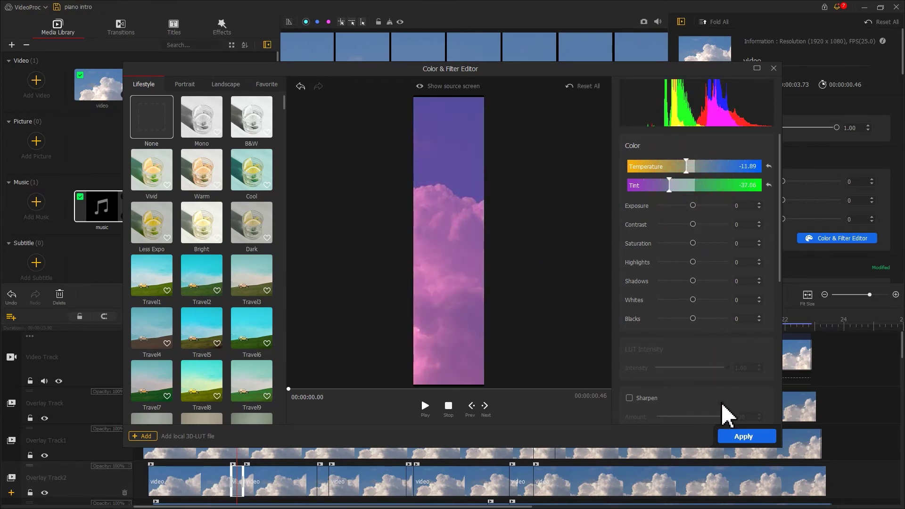
left_click(738, 437)
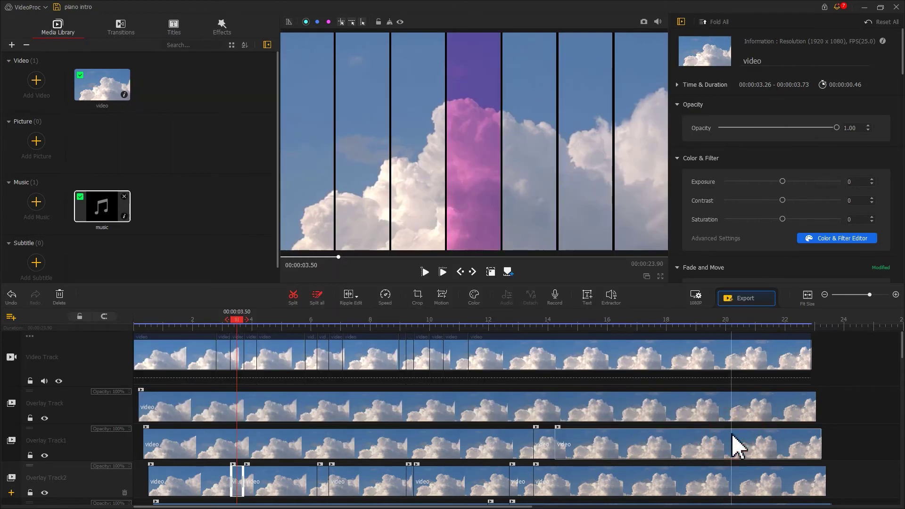
left_click(250, 358)
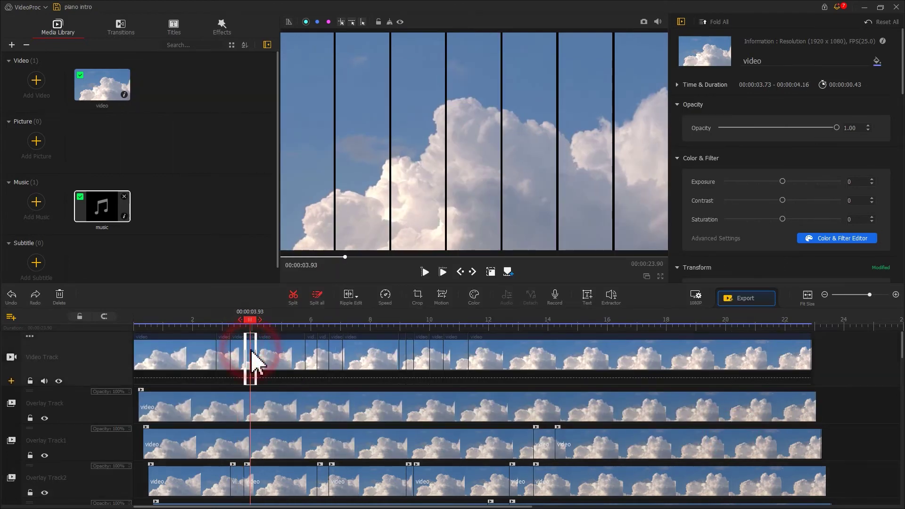
left_click(479, 300)
Cool the 3.93 s clip to about -11 temperature, then play the project from the start.
left_click_drag(695, 167, 688, 168)
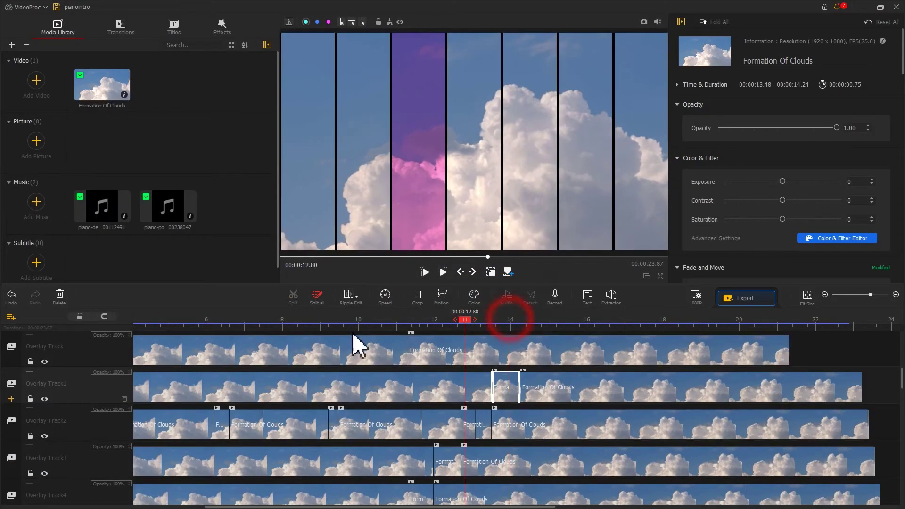
key("Home")
key("space")
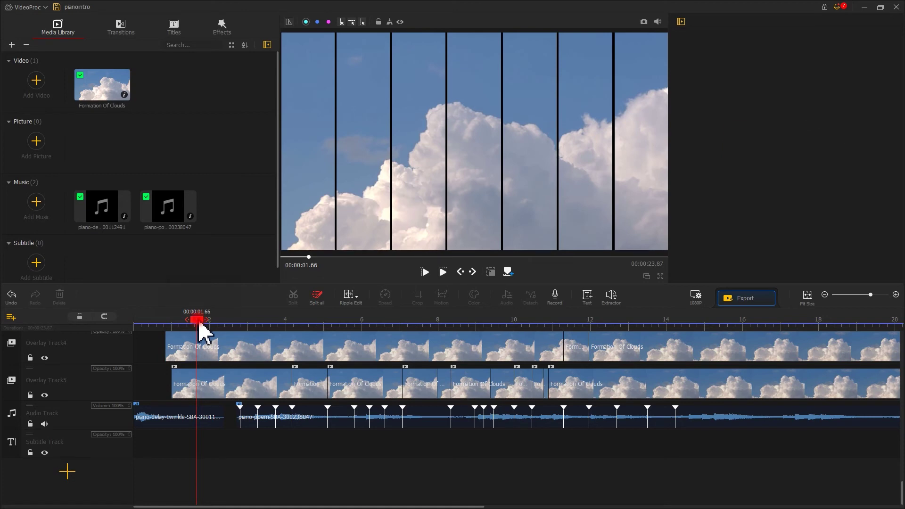
Place the Title 6 template on the subtitle track spanning 7.50 s to 23.87 s.
mouse_move(202, 328)
left_mouse_down()
mouse_move(422, 346)
mouse_move(420, 337)
left_mouse_up()
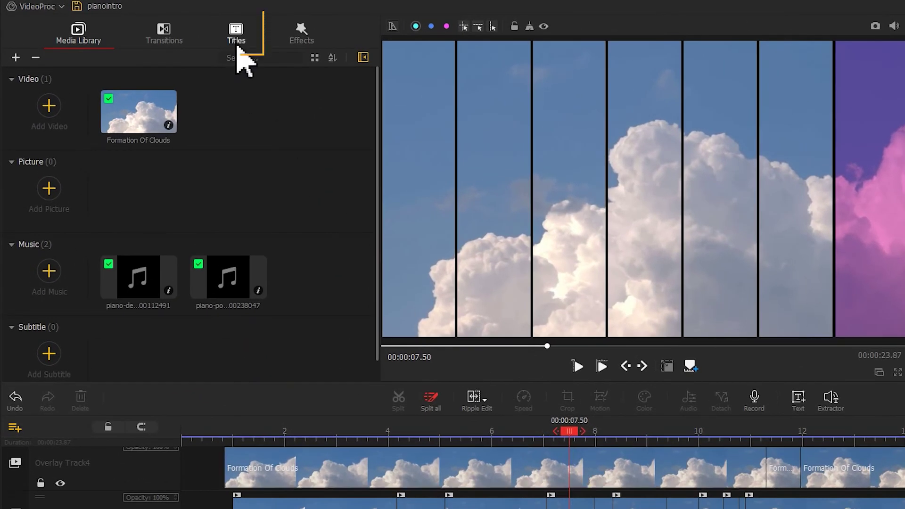
left_click(237, 46)
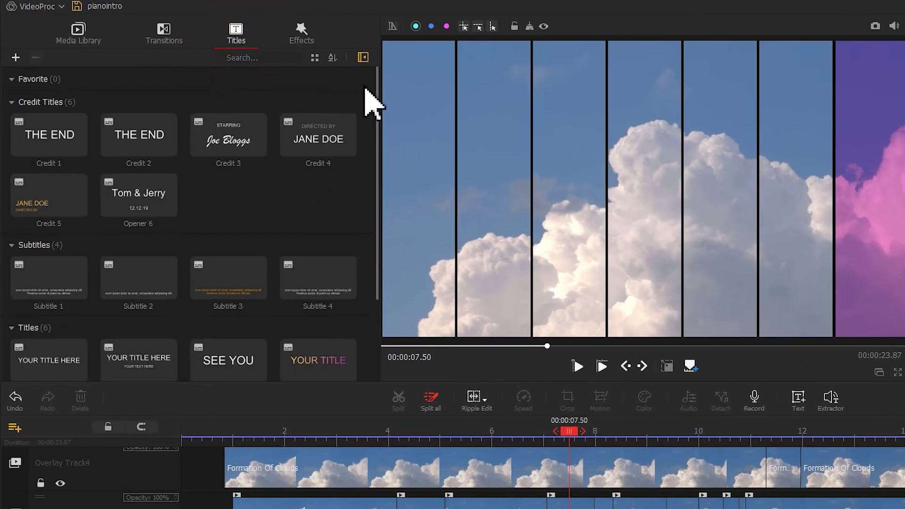
left_click_drag(377, 89, 372, 172)
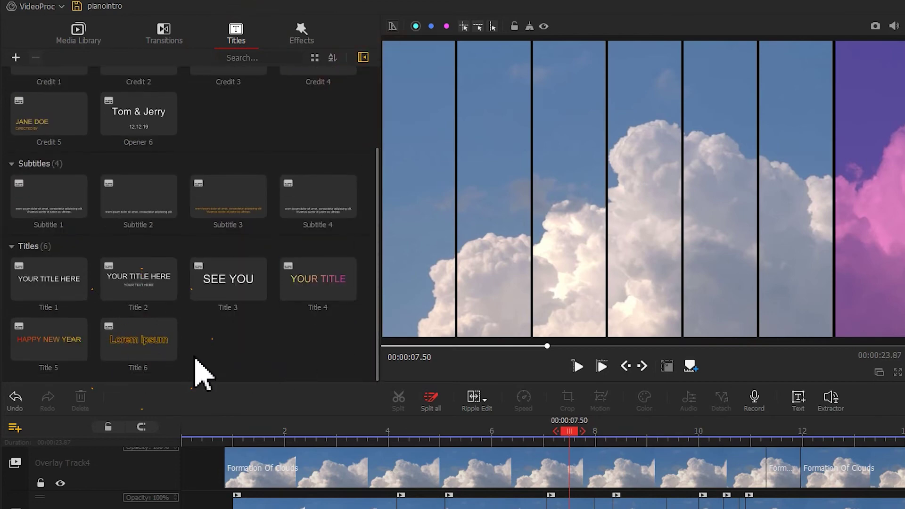
left_click(147, 341)
left_click_drag(148, 344, 430, 443)
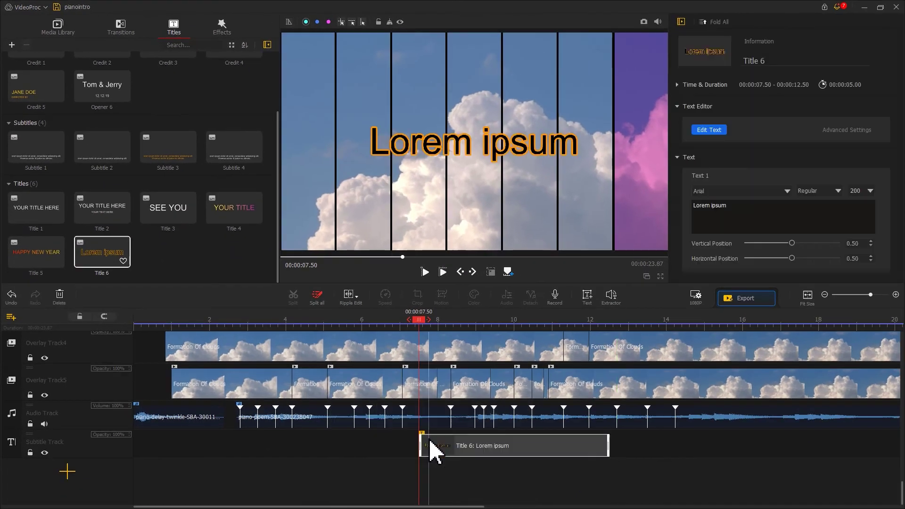
left_click_drag(488, 444, 805, 440)
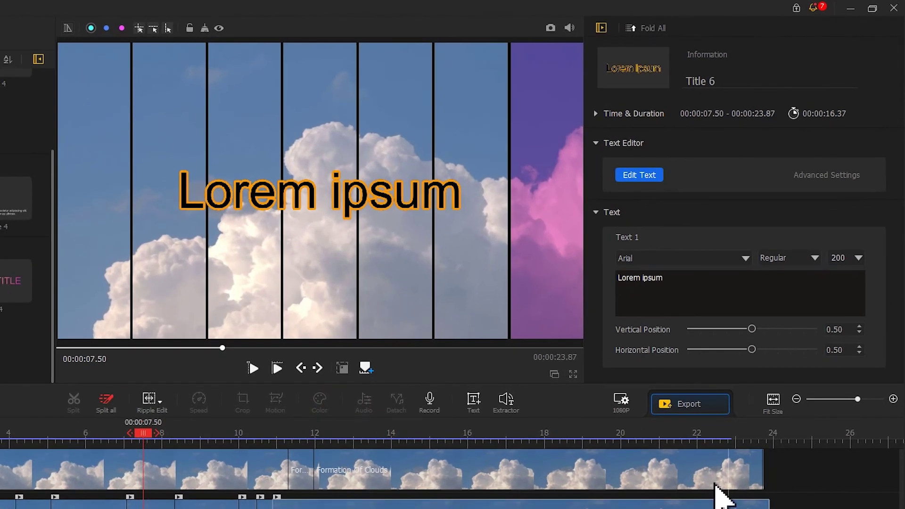
Replace the Lorem ipsum text with 'Ann's Vlog' in Segoe Script at size 230.
left_click_drag(675, 285, 613, 273)
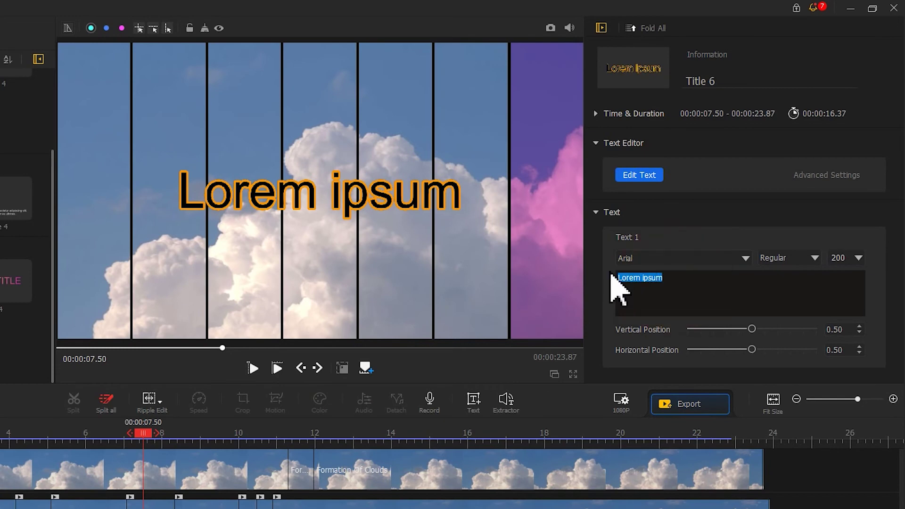
type("Ann's Vlog")
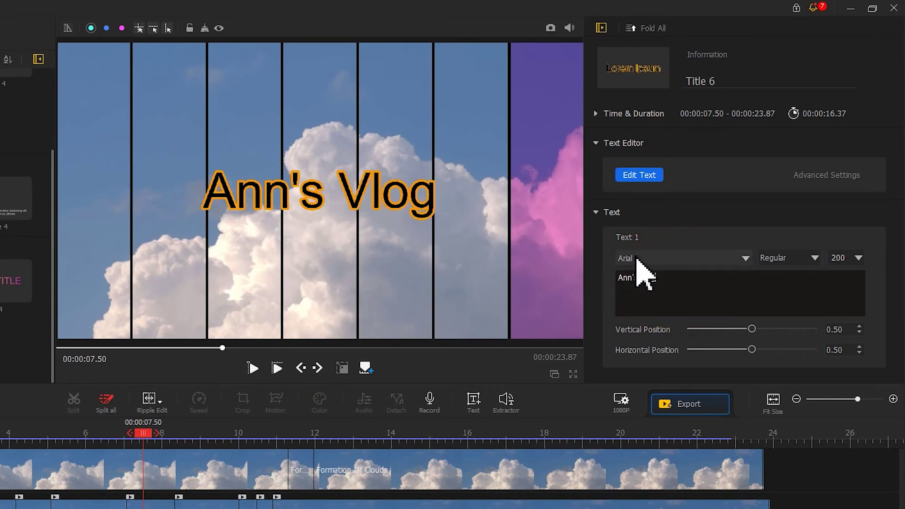
left_click(639, 258)
scroll(693, 433, "down", 6)
scroll(696, 453, "down", 5)
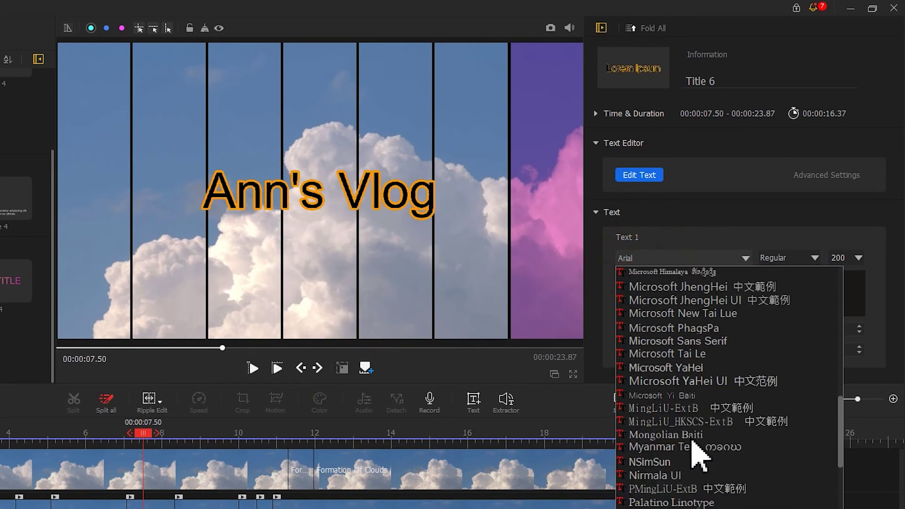
scroll(697, 450, "down", 2)
scroll(699, 448, "down", 1)
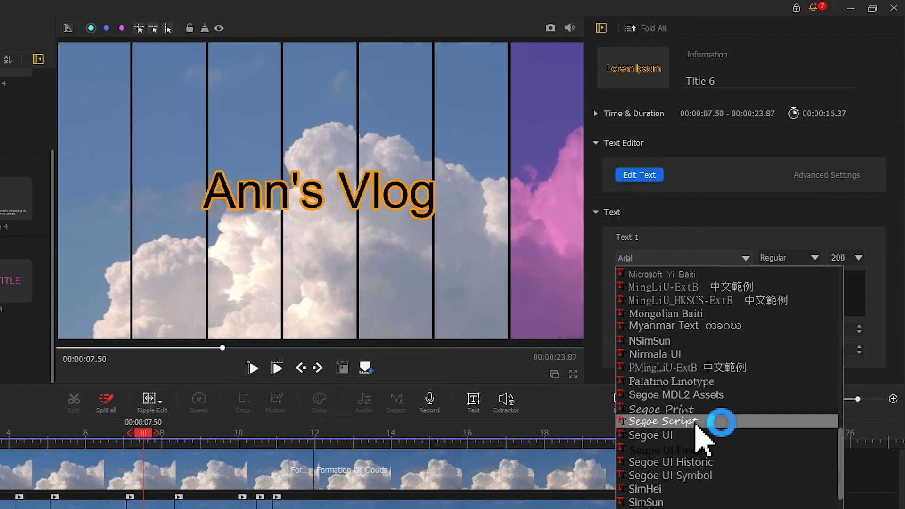
left_click(695, 421)
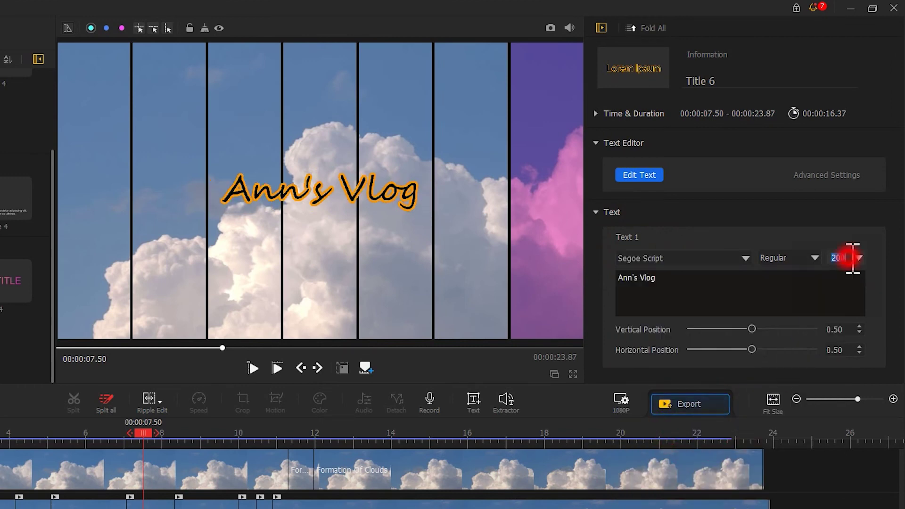
left_click(834, 258)
type("230")
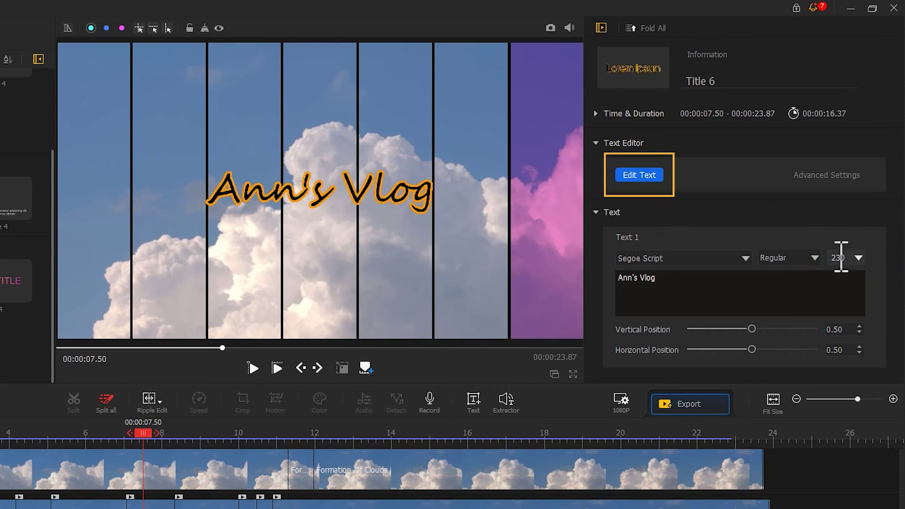
Apply the Fade In animation preset to Title 6 in the full title editor.
left_click(652, 177)
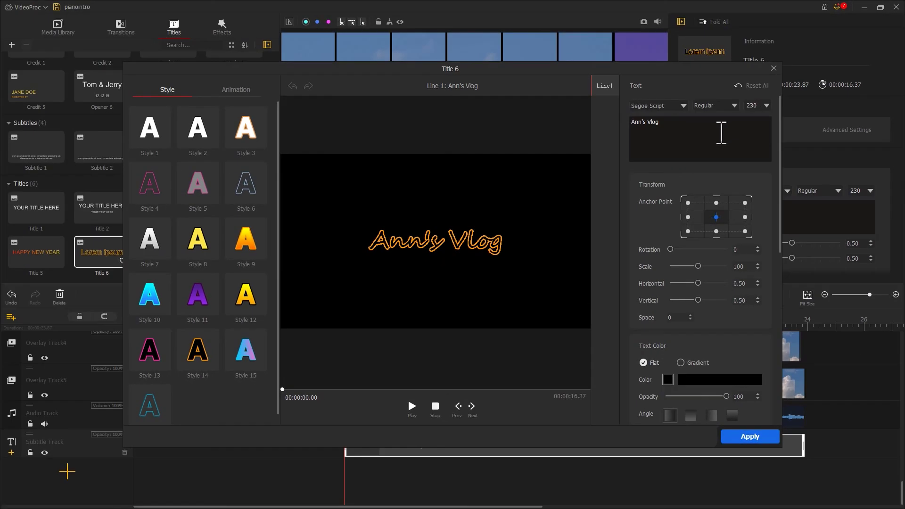
left_click(235, 90)
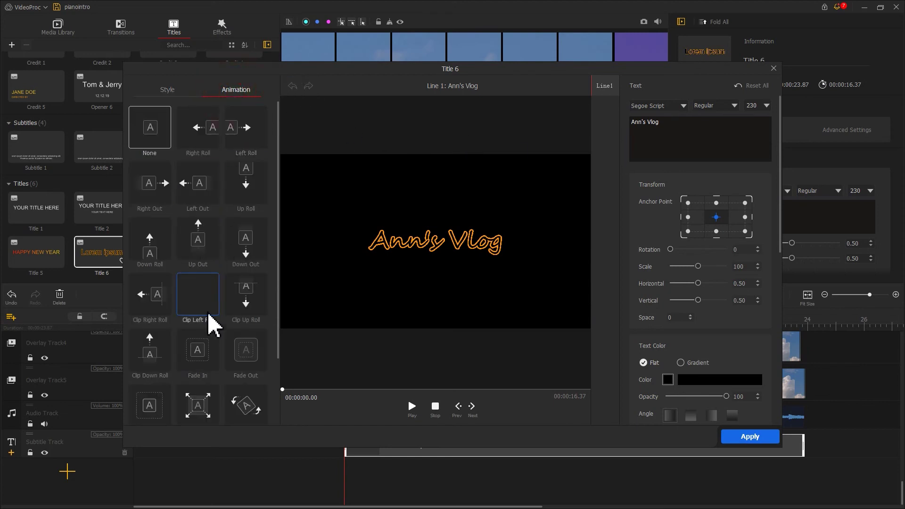
left_click(202, 353)
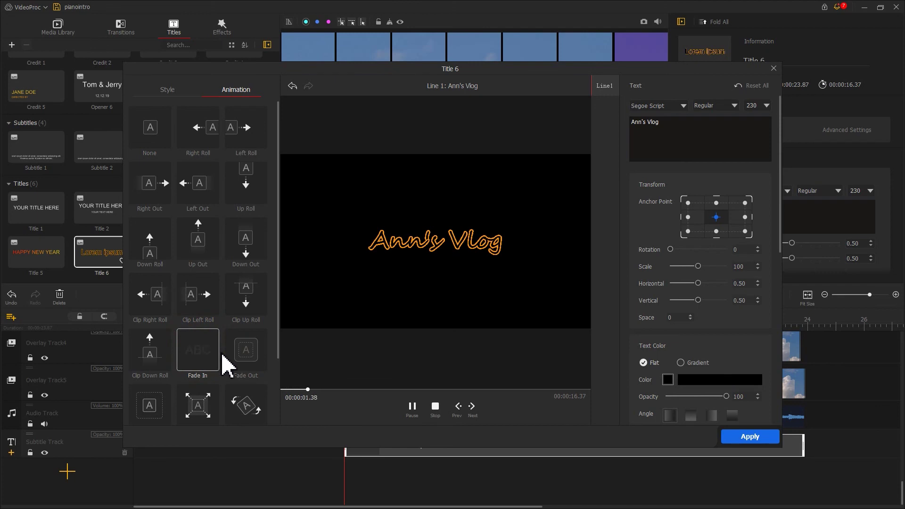
Apply the Title 6 settings so the faded-in 'Ann's Vlog' title overlays the cloud strips.
left_click(735, 436)
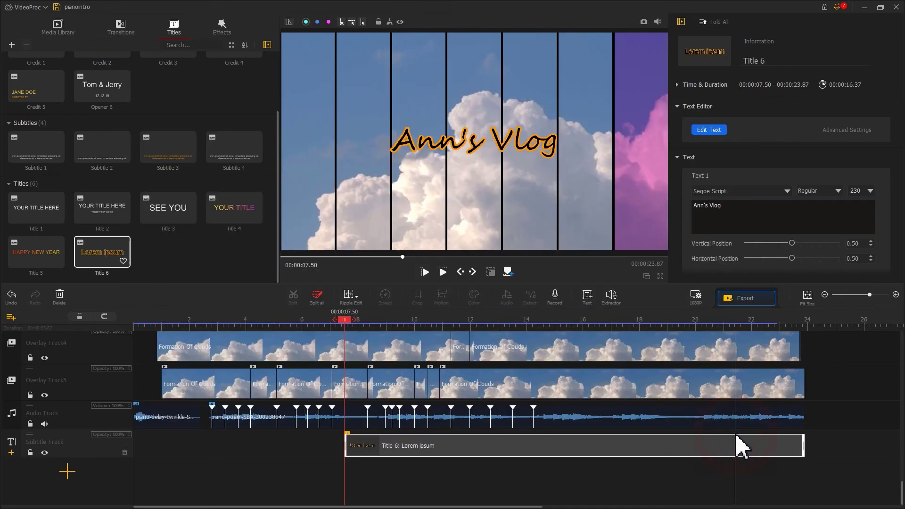